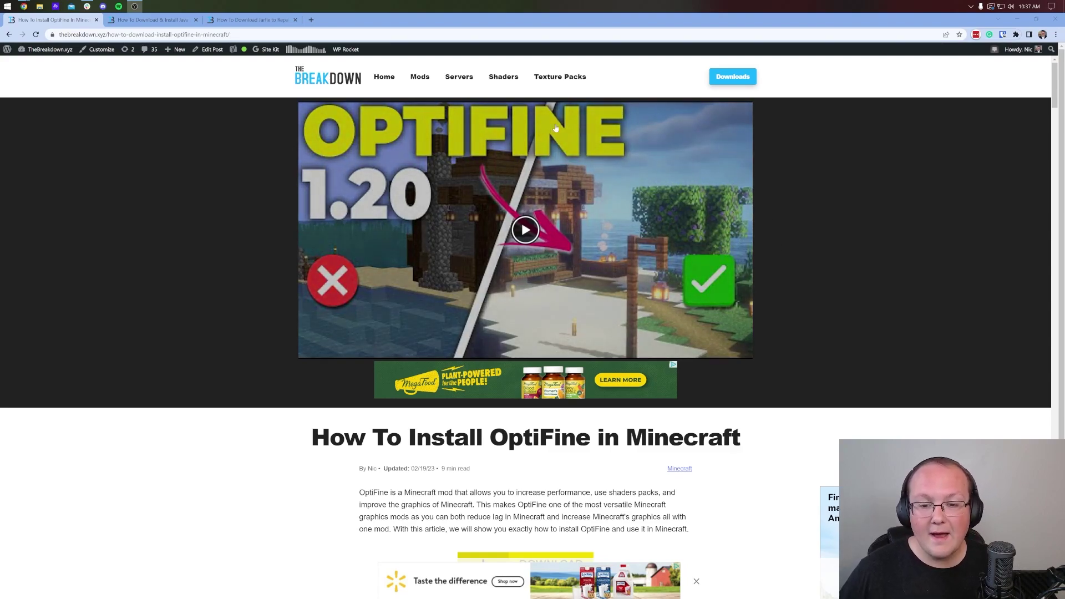
- Open the OptiFine download page from the installation guide and expand the preview versions for Minecraft 1.20.1
scroll(862, 216, "down", 7)
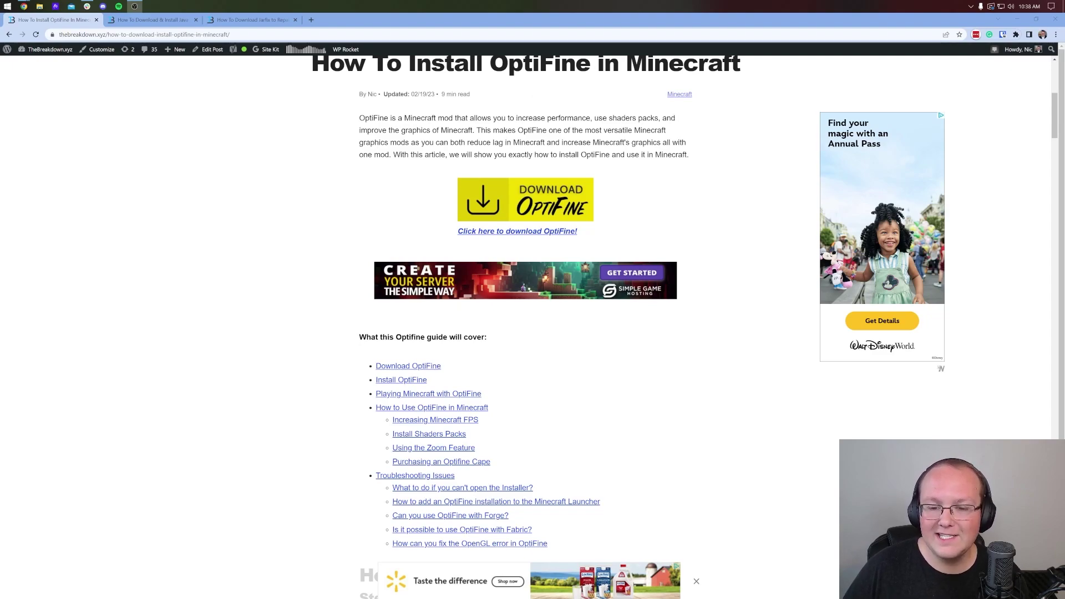
left_click(529, 205)
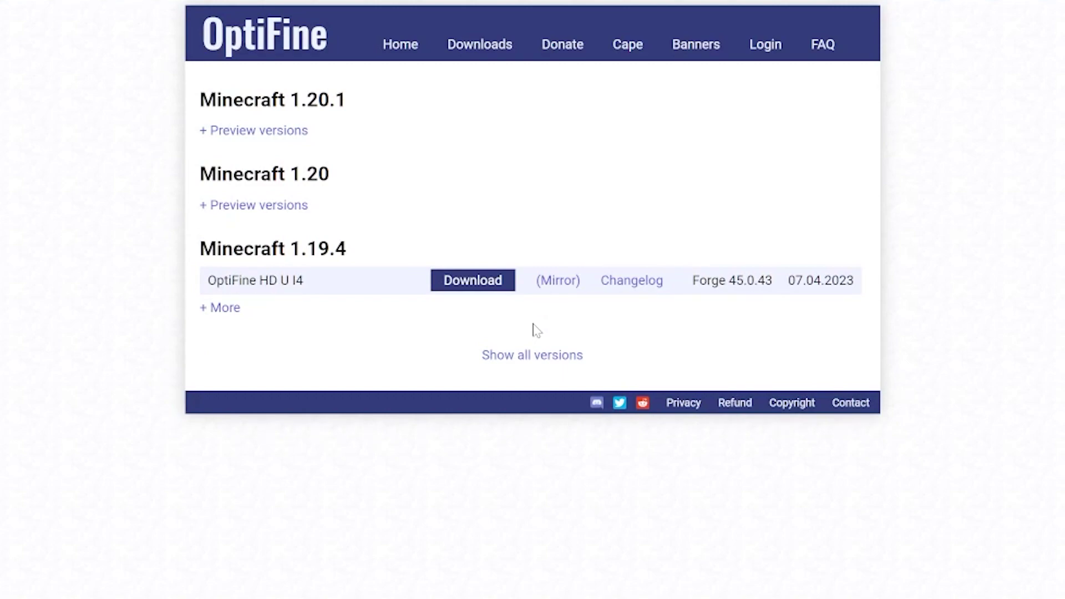
left_click_drag(200, 100, 346, 99)
left_click(352, 101)
left_click_drag(335, 99, 200, 100)
left_click(200, 99)
left_click(283, 138)
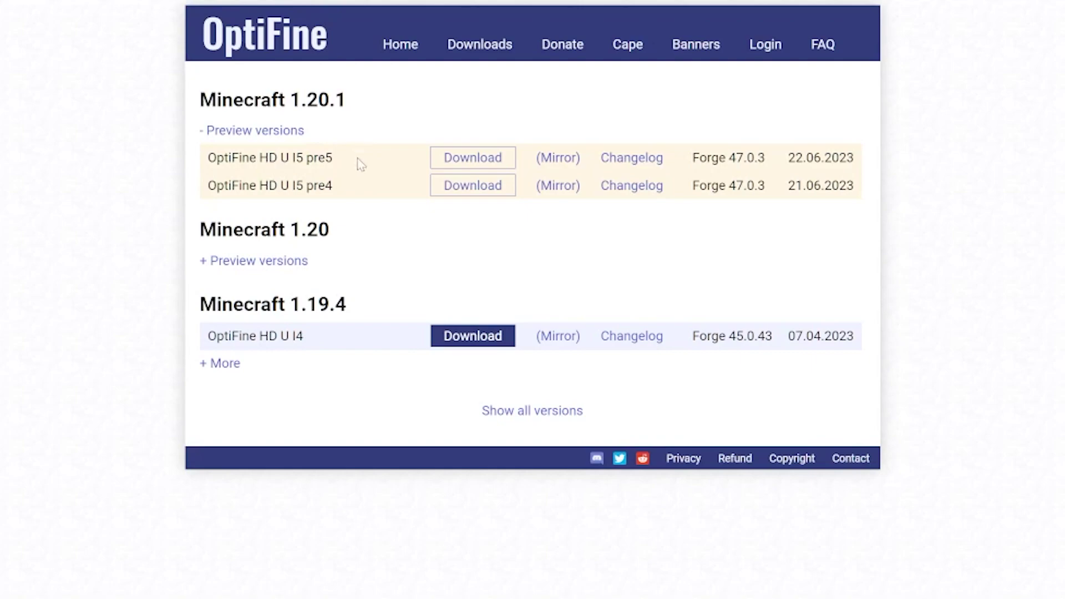
- Download the OptiFine HD U I5 pre5 preview for Minecraft 1.20.1 through its mirror link
left_click_drag(208, 160, 335, 159)
left_click(340, 165)
left_click_drag(333, 158, 314, 158)
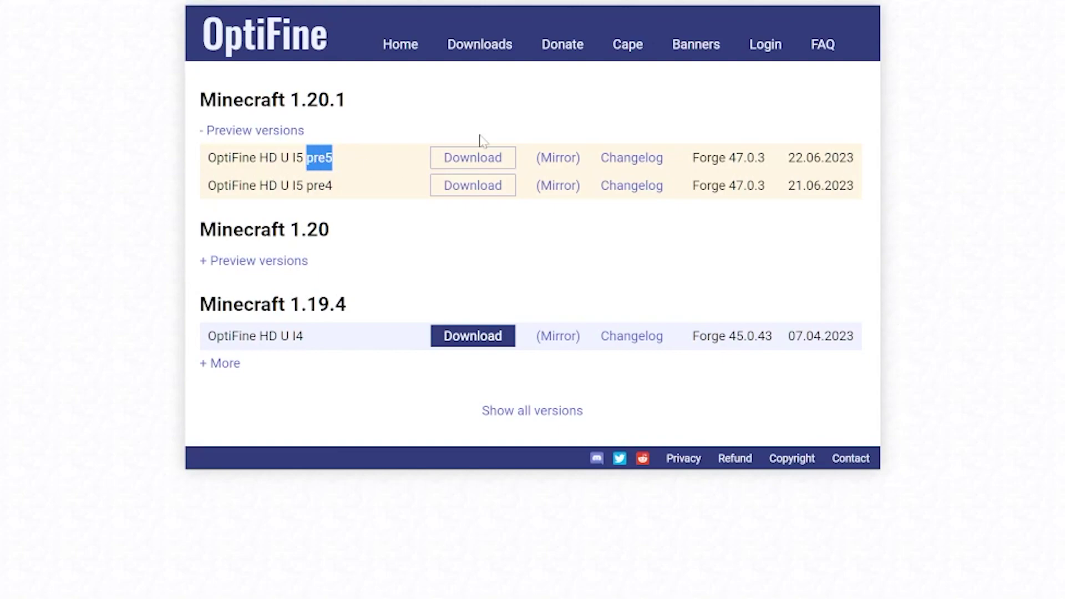
left_click(386, 134)
left_click(281, 134)
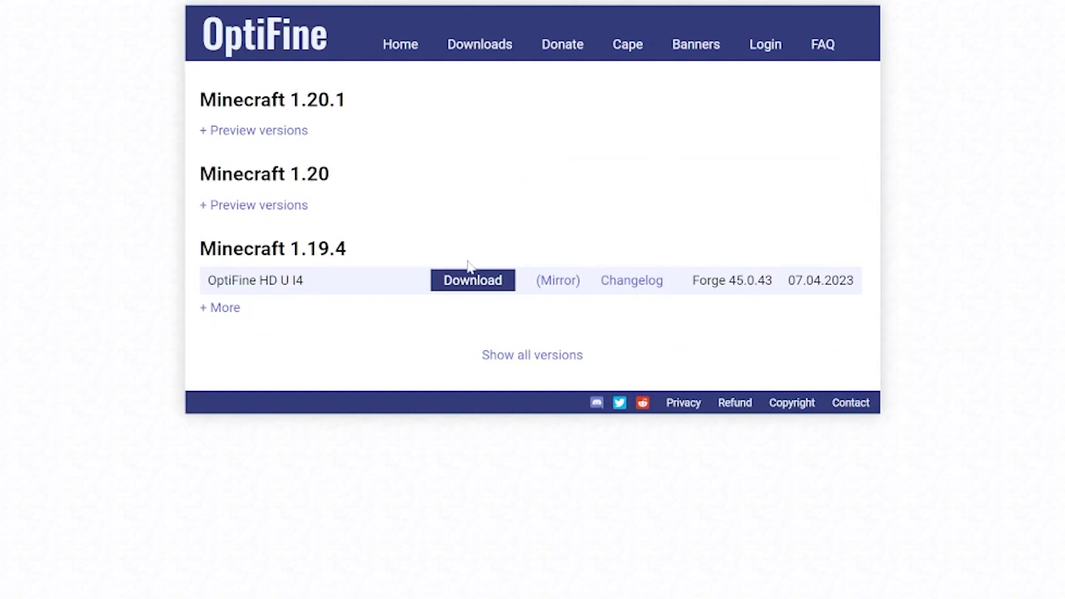
left_click(254, 131)
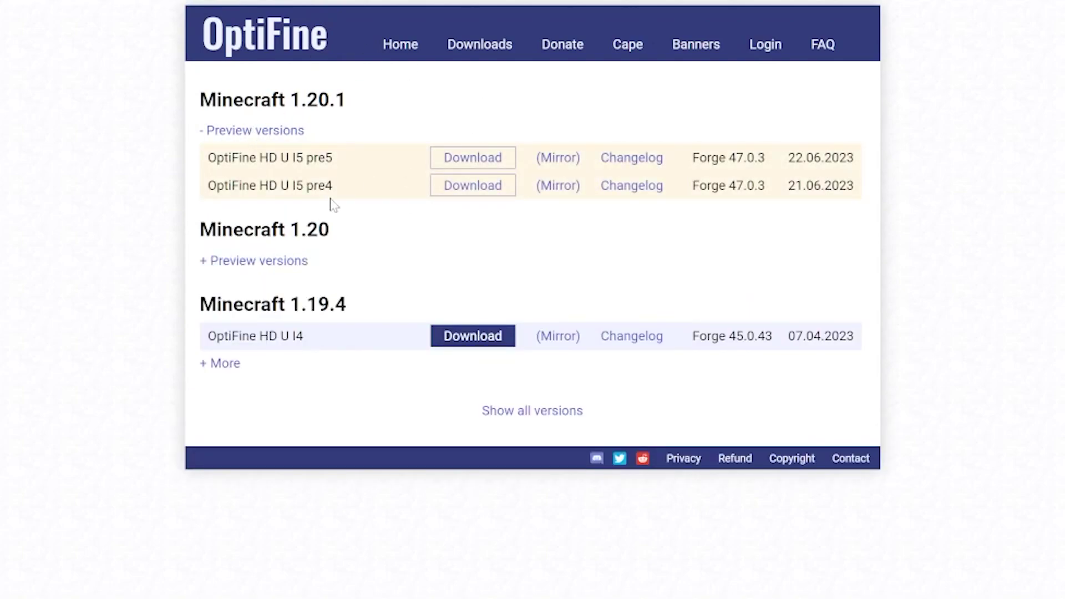
left_click(555, 159)
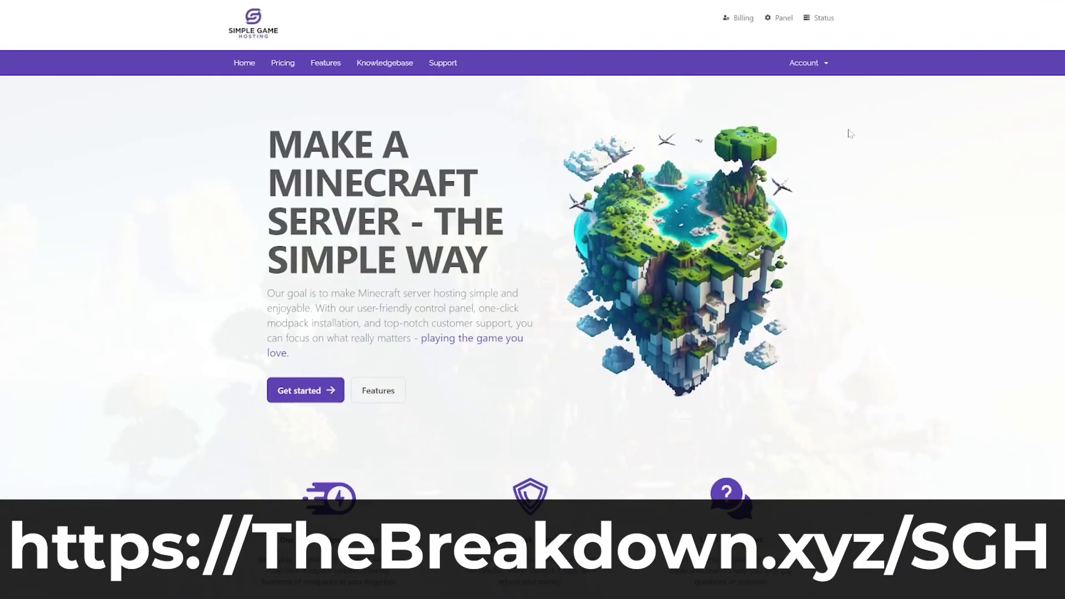
- Review the feature list on the Simple Game Hosting home page, including the modpack installer and DDoS protection
scroll(849, 136, "down", 6)
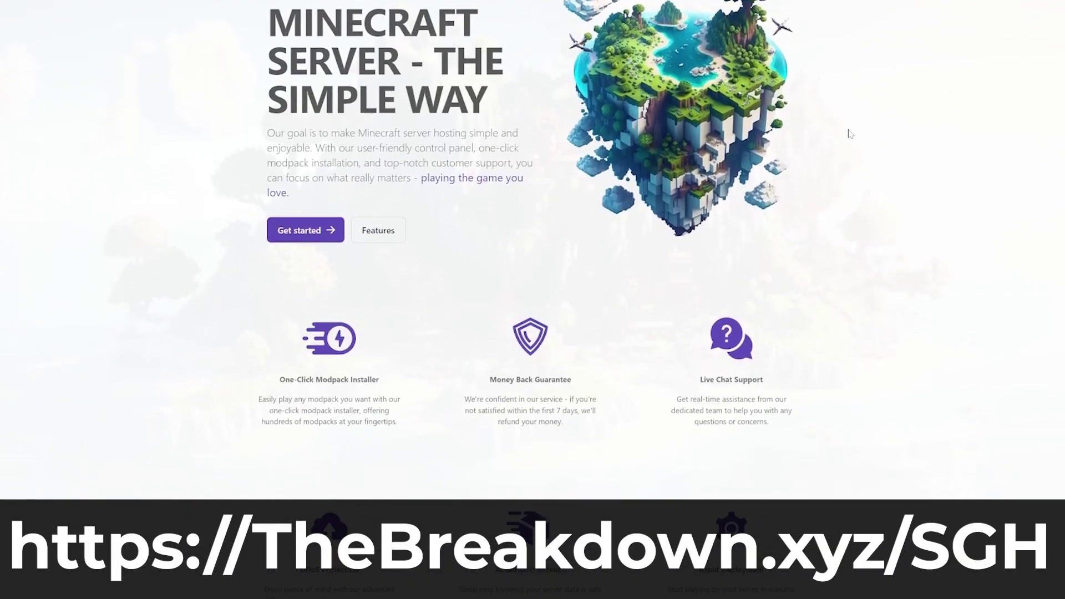
left_click_drag(404, 221, 277, 220)
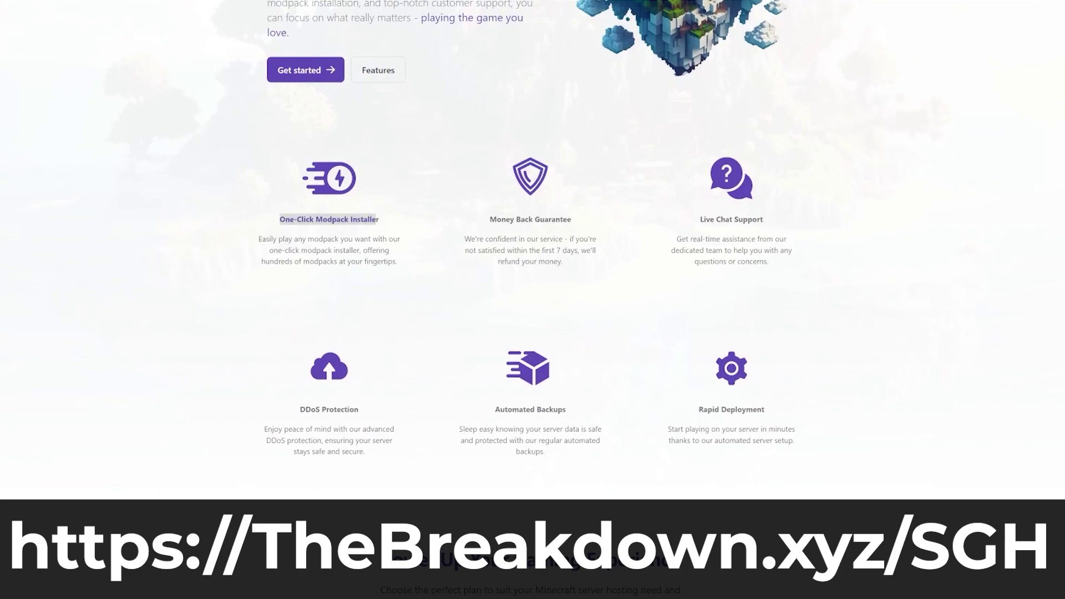
left_click(218, 281)
left_click_drag(298, 413, 350, 411)
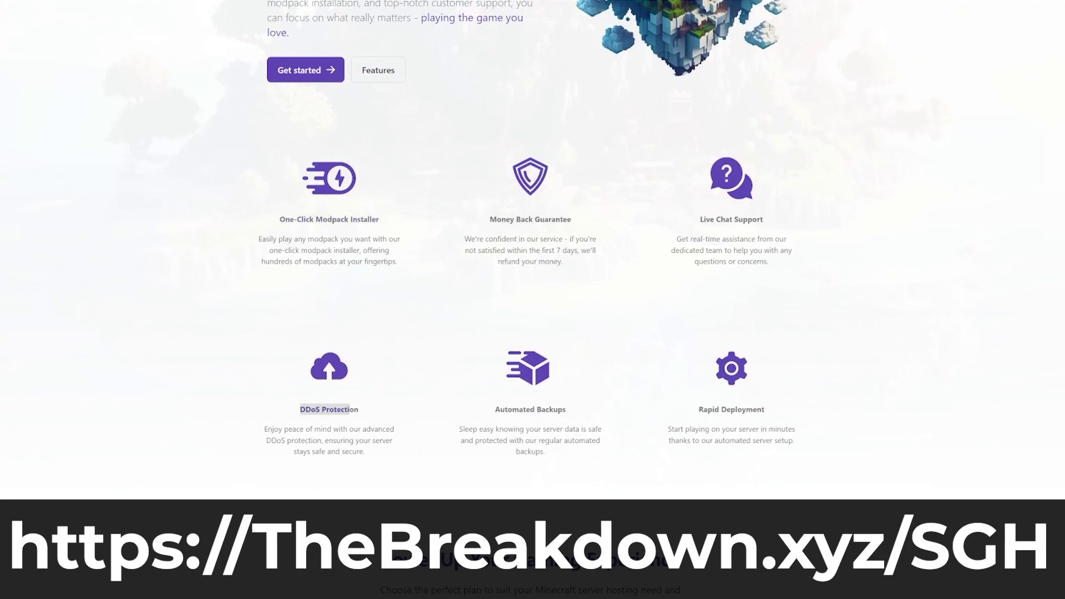
left_click(418, 416)
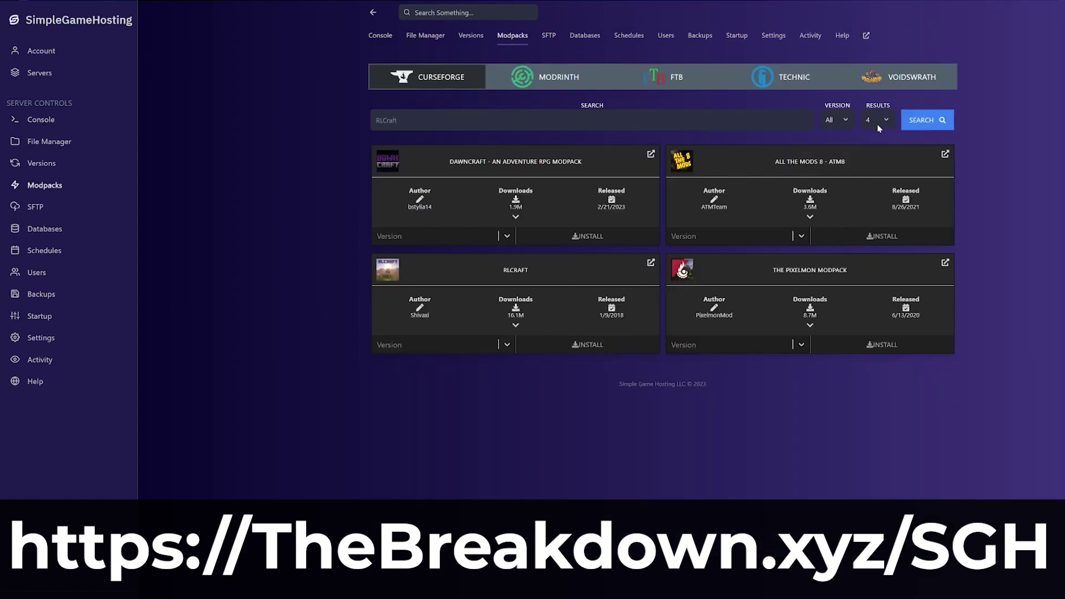
- Look over the hosting panel's modpack and version choices, the supported server types and the getting-started article
left_click(878, 127)
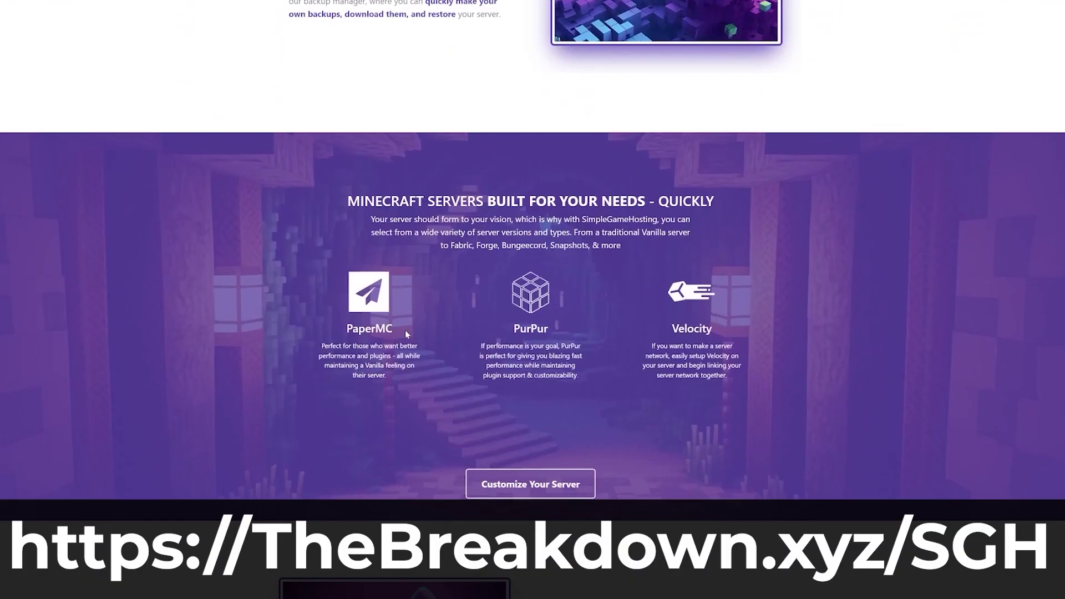
left_click_drag(405, 331, 359, 329)
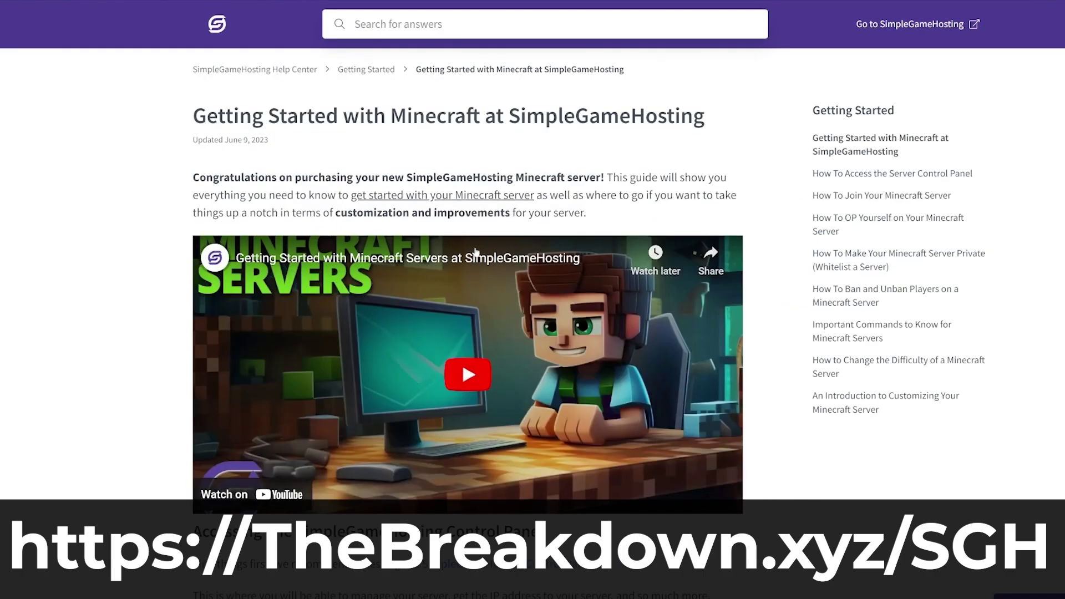
scroll(476, 251, "down", 4)
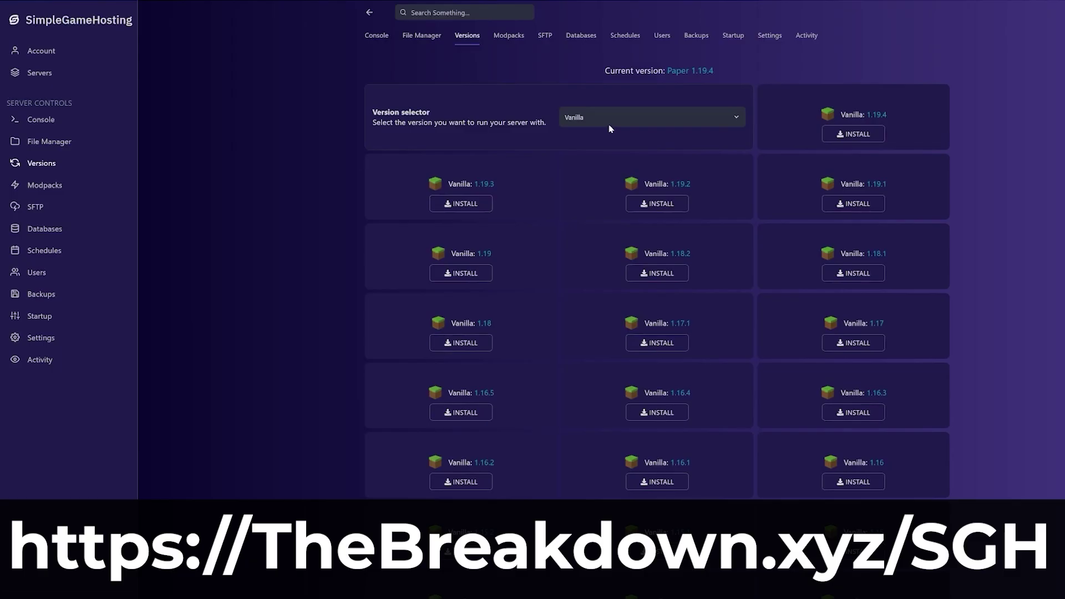
left_click(610, 128)
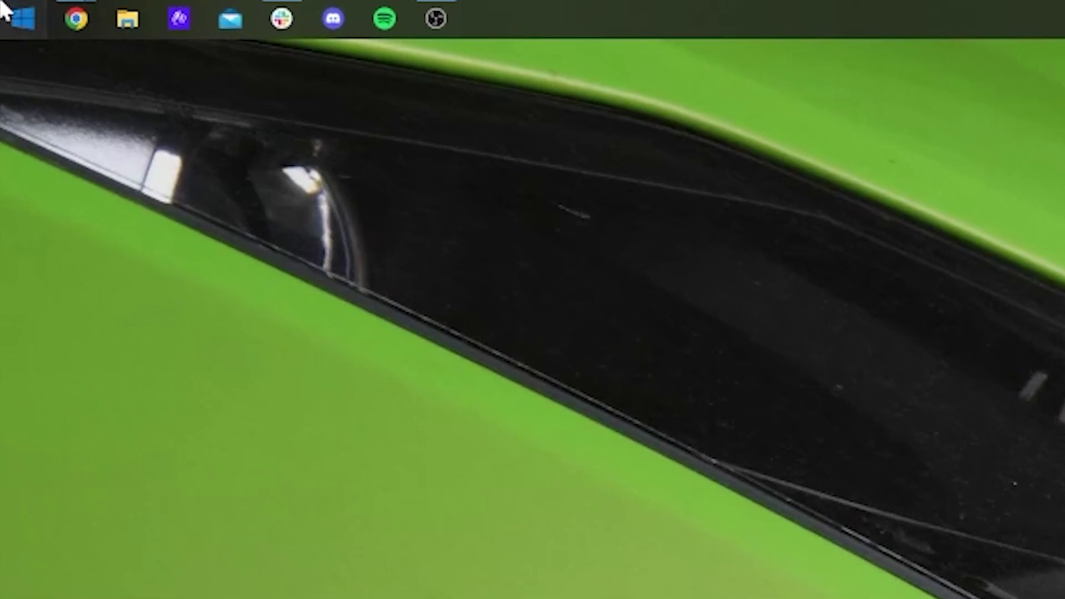
- Search Windows for the Downloads folder and open it
left_click(3, 5)
type("down")
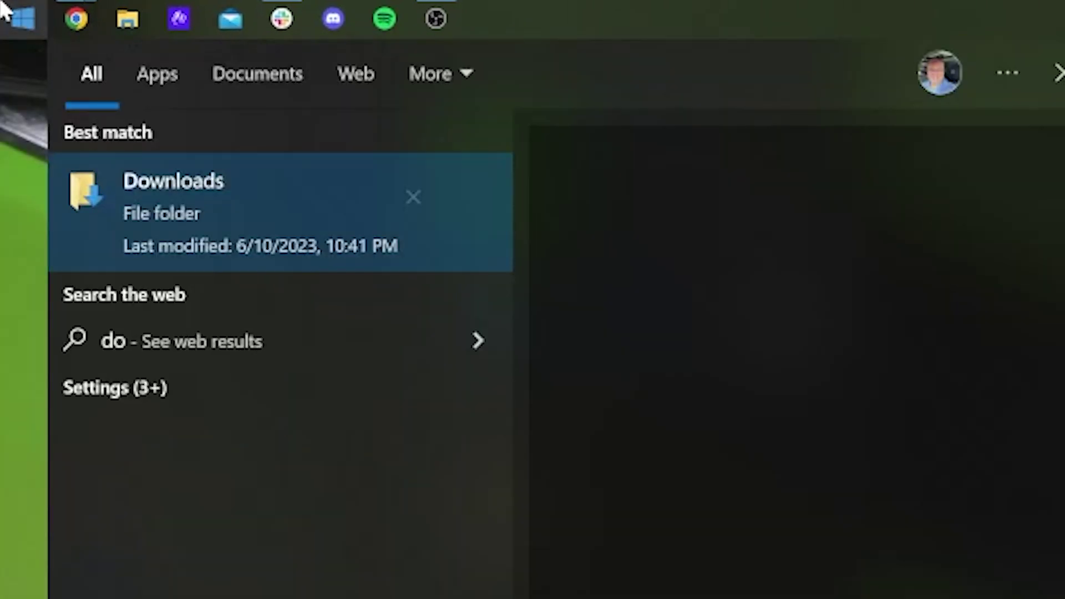
left_click(249, 165)
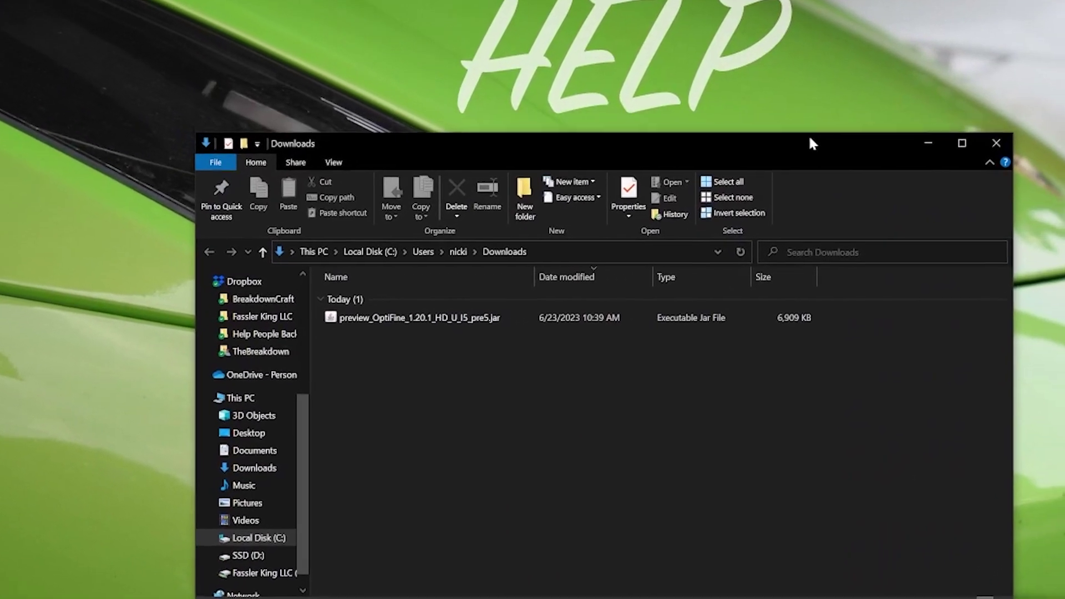
- Move preview_OptiFine_1.20.1_HD_U_I5_pre5.jar from Downloads to the desktop and choose to open it with a specific program
left_click(421, 308)
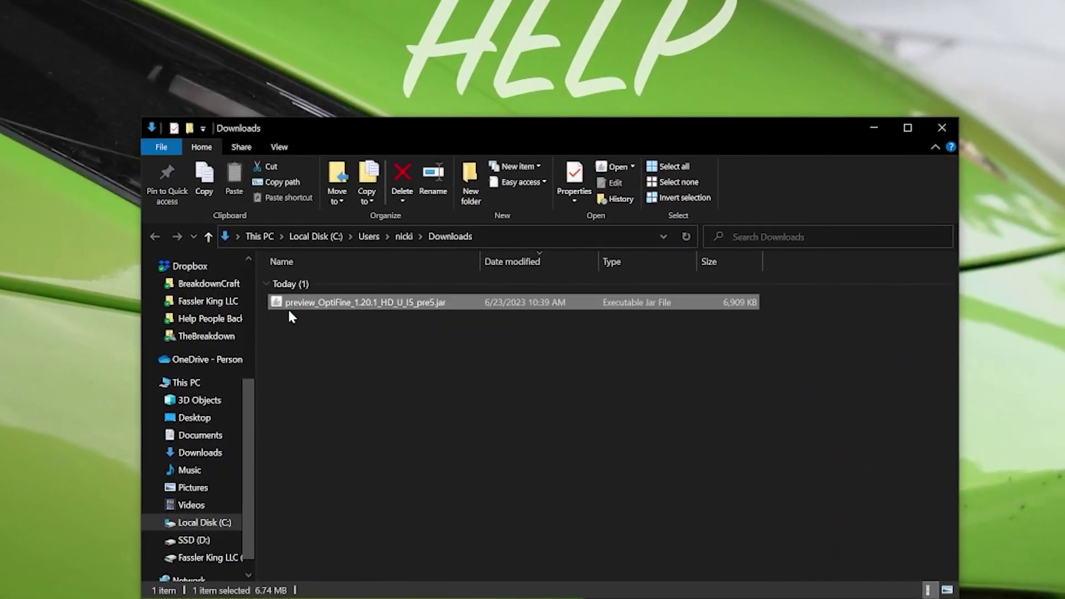
double_click(306, 311)
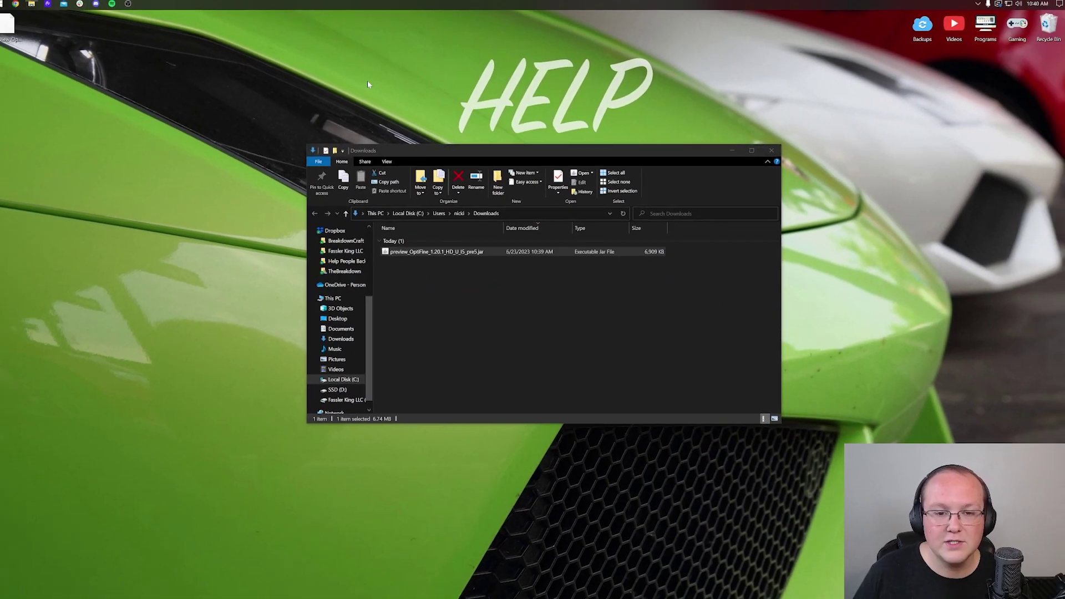
left_click_drag(367, 84, 367, 81)
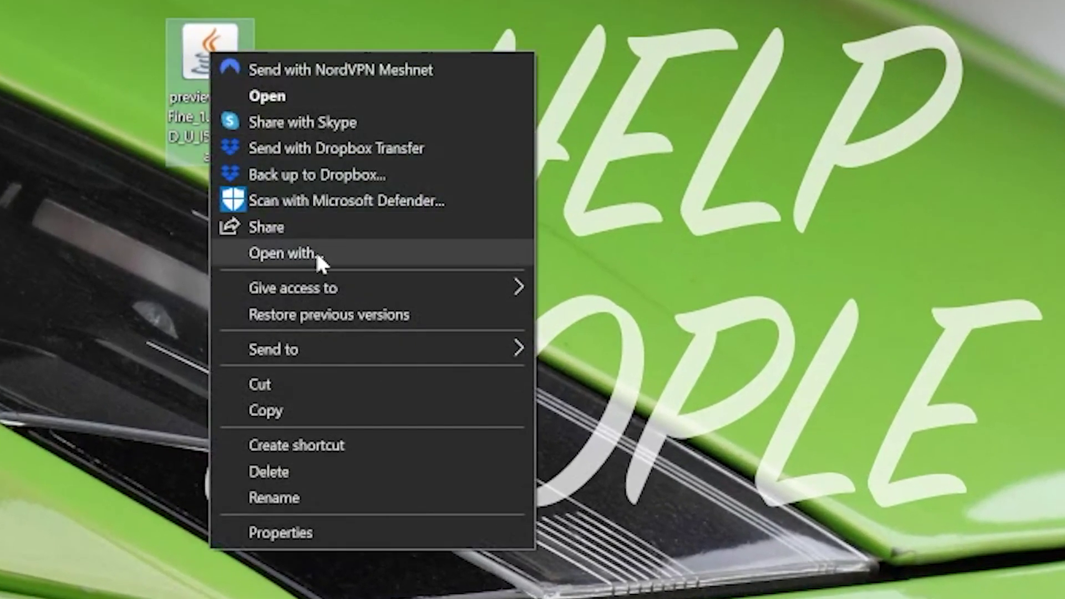
left_click(315, 250)
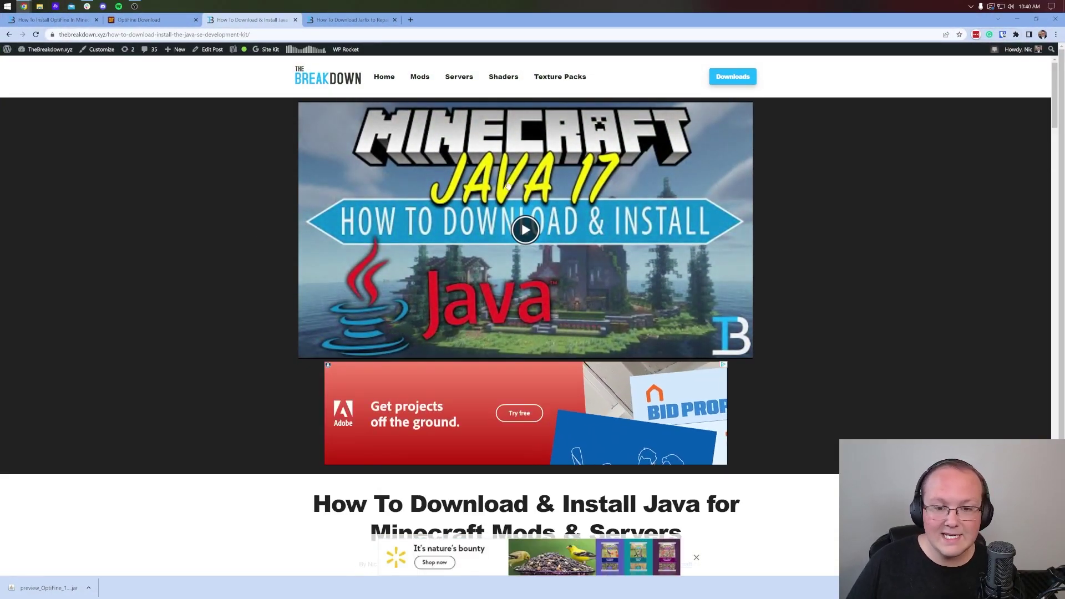
- Review the guide on downloading and installing Java for Minecraft mods and servers, including its Java 17 download link
scroll(258, 233, "down", 4)
scroll(373, 187, "down", 6)
scroll(374, 187, "up", 10)
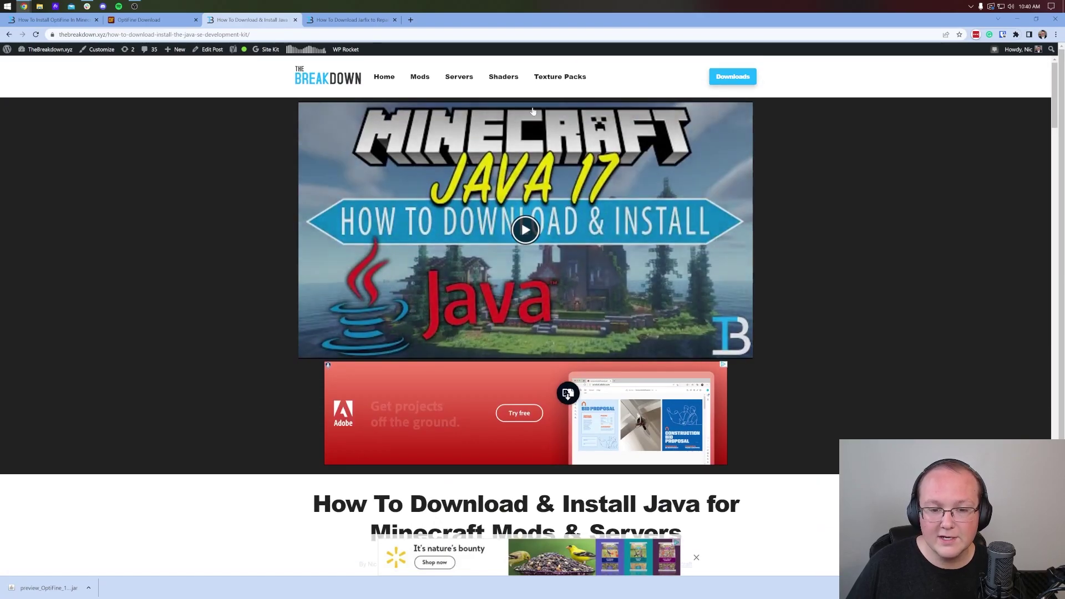
scroll(374, 187, "down", 4)
scroll(366, 194, "down", 6)
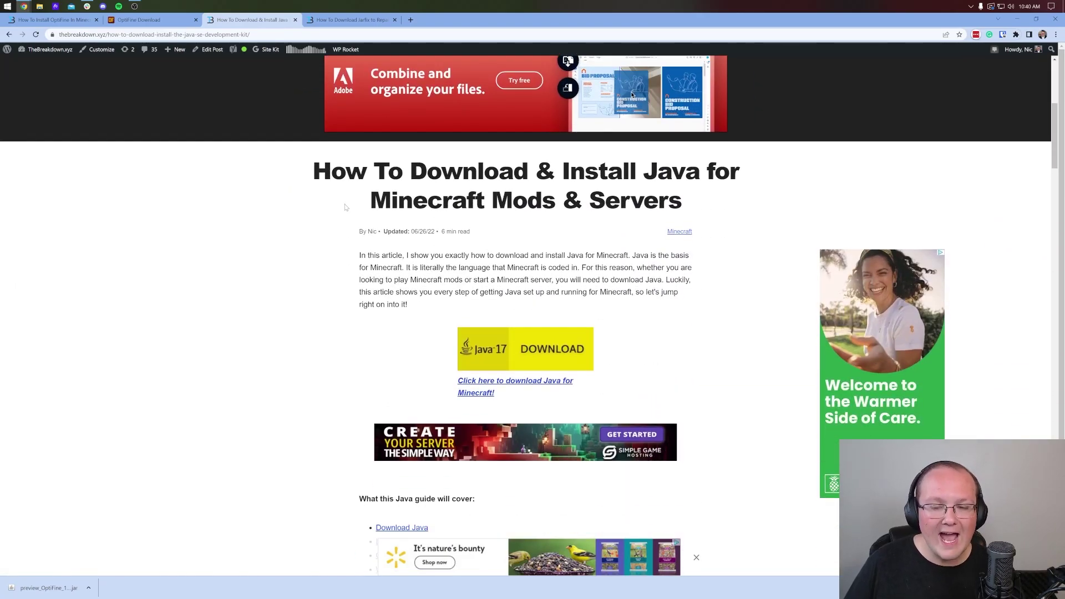
scroll(345, 209, "up", 10)
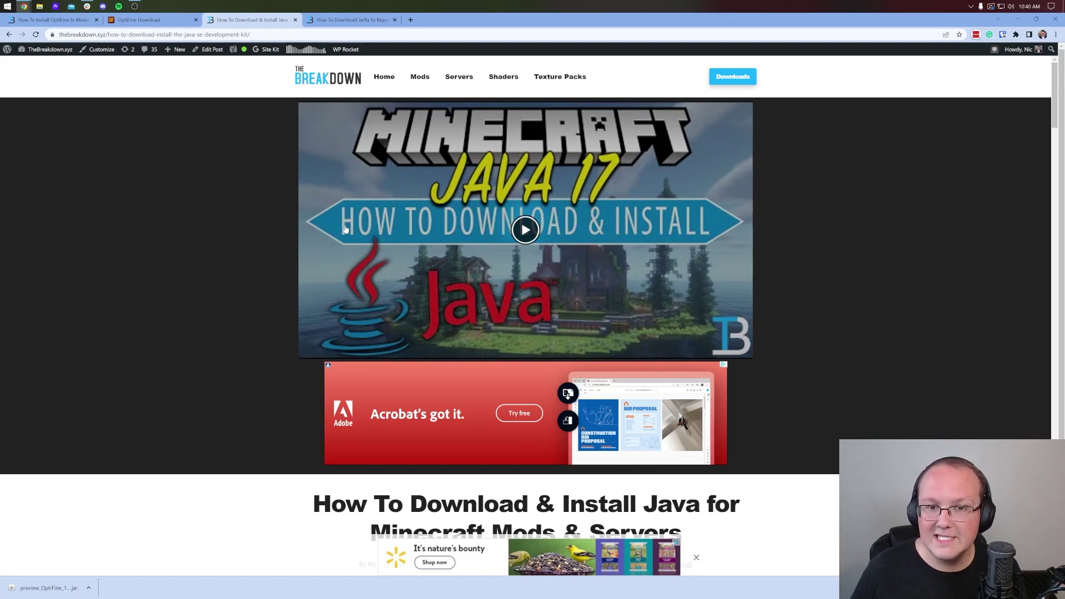
- Review the guide on repairing .jar files with Jarfix, then minimize the browser
left_click(335, 20)
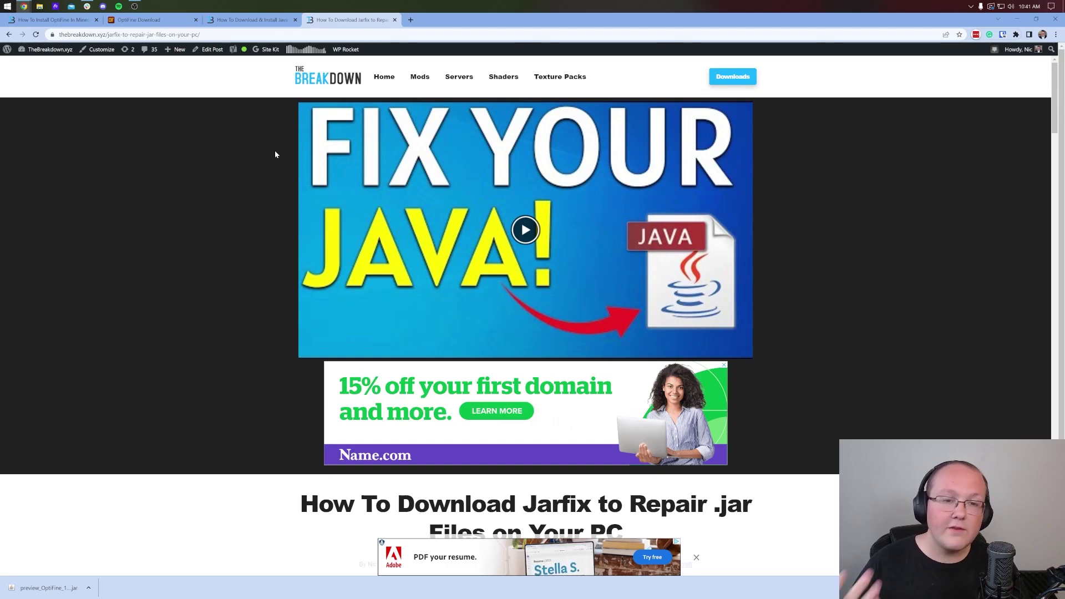
scroll(558, 188, "down", 10)
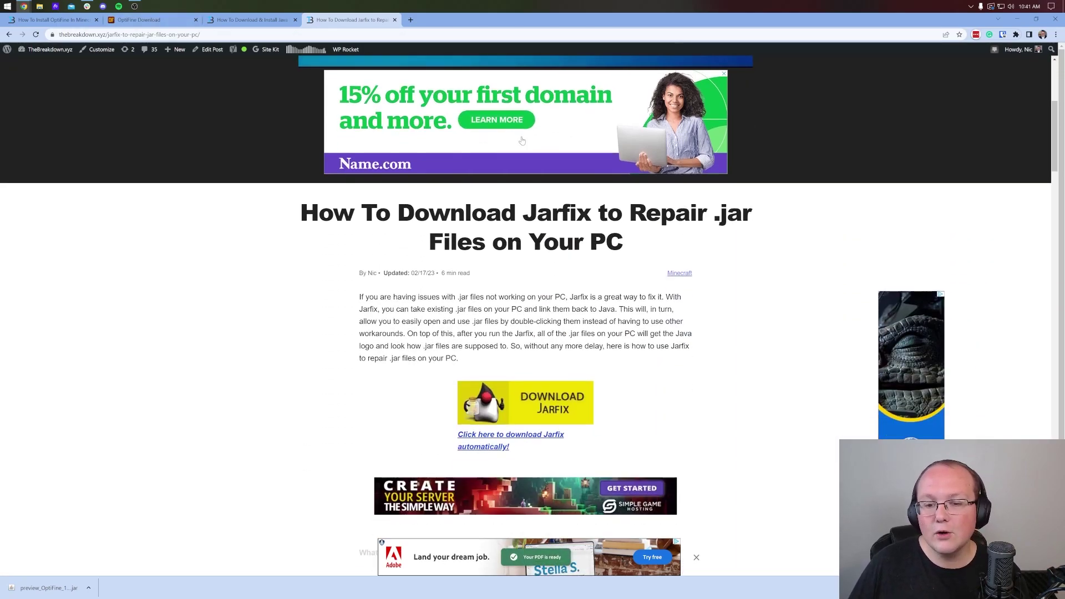
scroll(992, 112, "up", 15)
left_click(1017, 20)
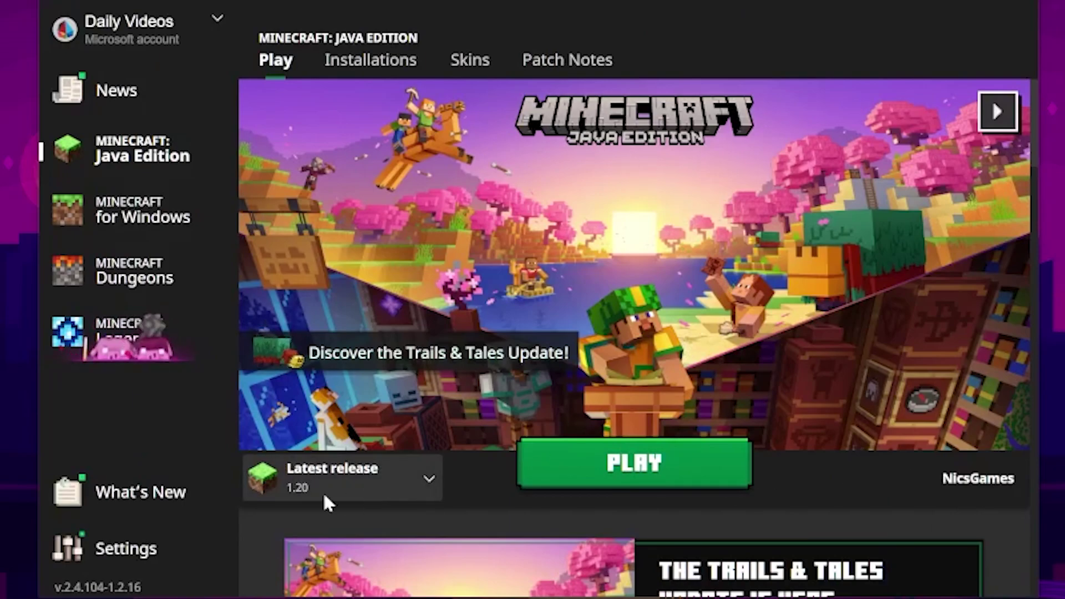
- Launch the Latest release 1.20 installation of Minecraft: Java Edition
left_click(591, 471)
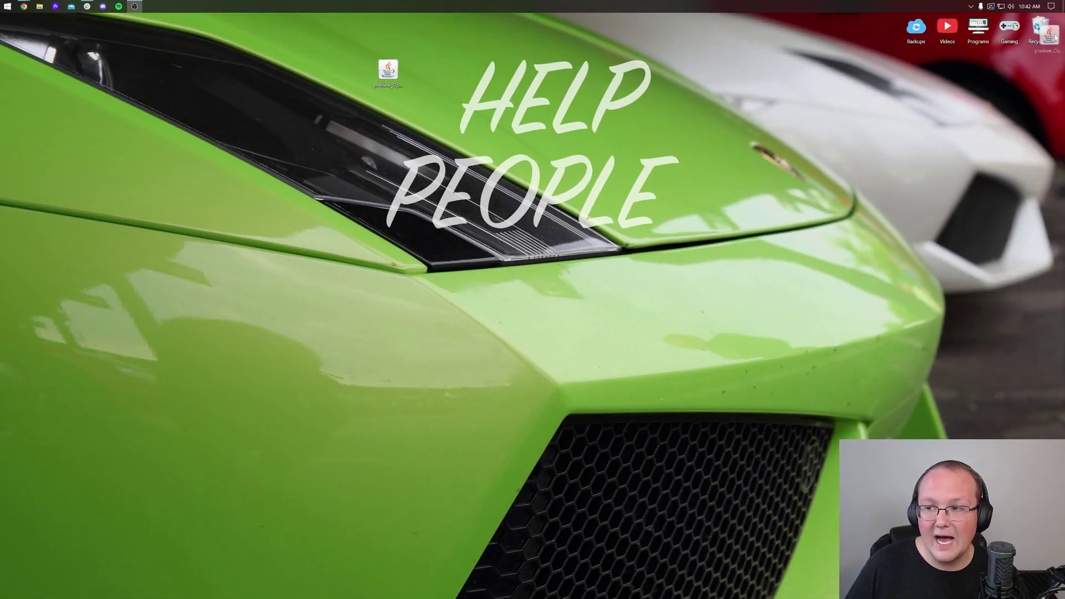
- Open the Minecraft Launcher and select the OptiFine installation, version 1.20.1-OptiFine_HD_U_I5_pre5
left_click(7, 6)
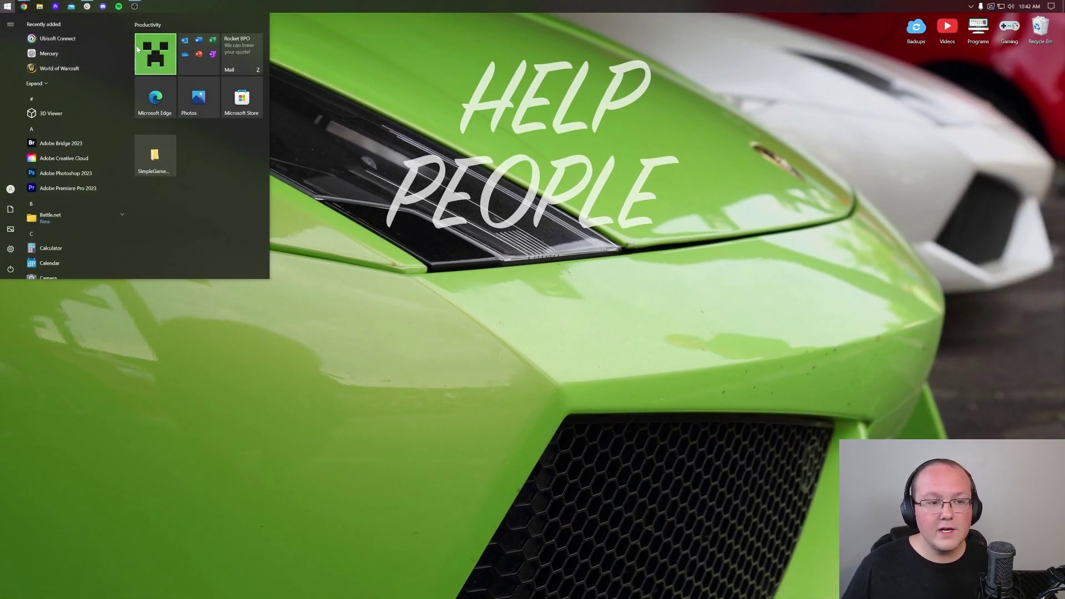
left_click(233, 92)
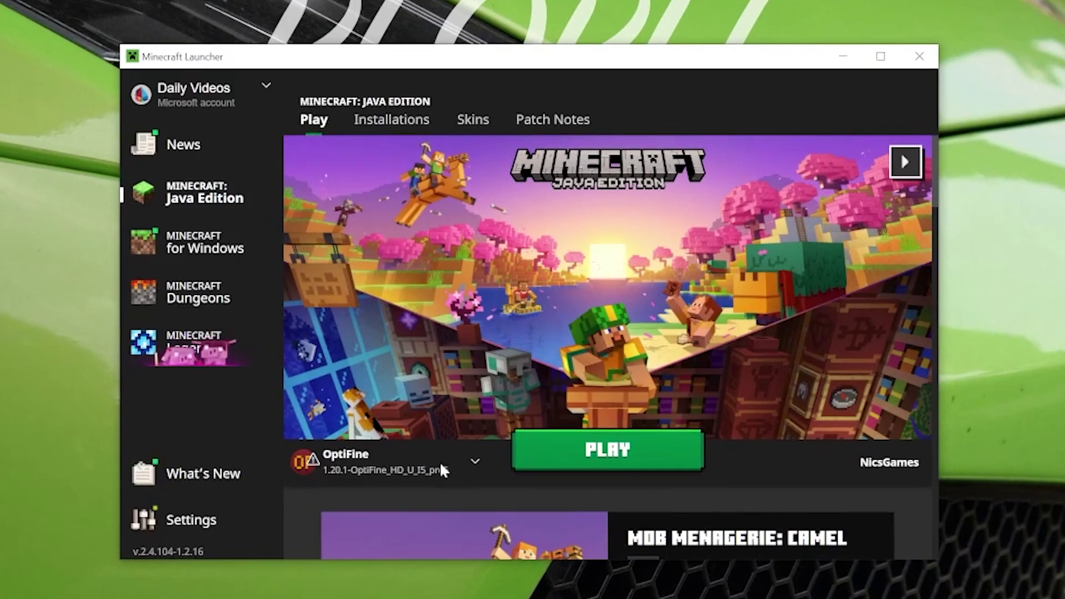
left_click(455, 409)
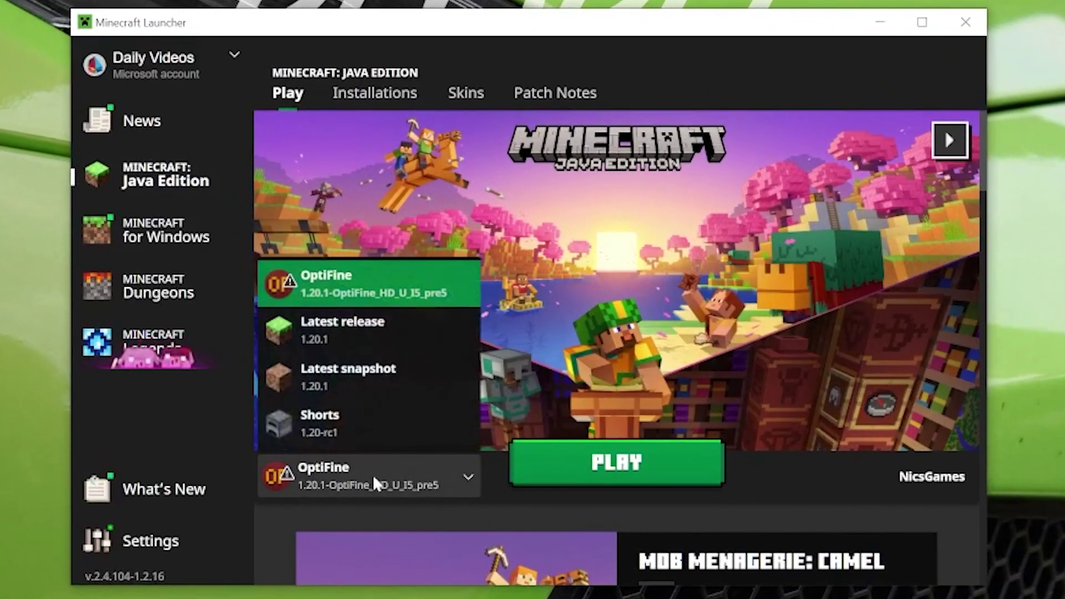
left_click(401, 296)
mouse_move(307, 484)
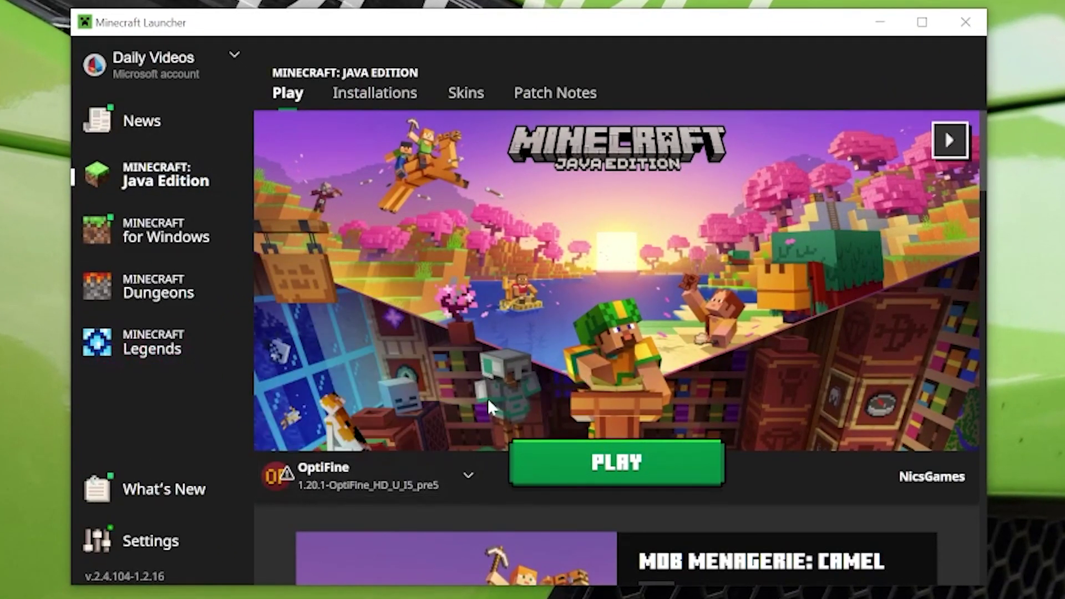
- Start Minecraft with the selected OptiFine installation
left_click(533, 453)
left_click(679, 418)
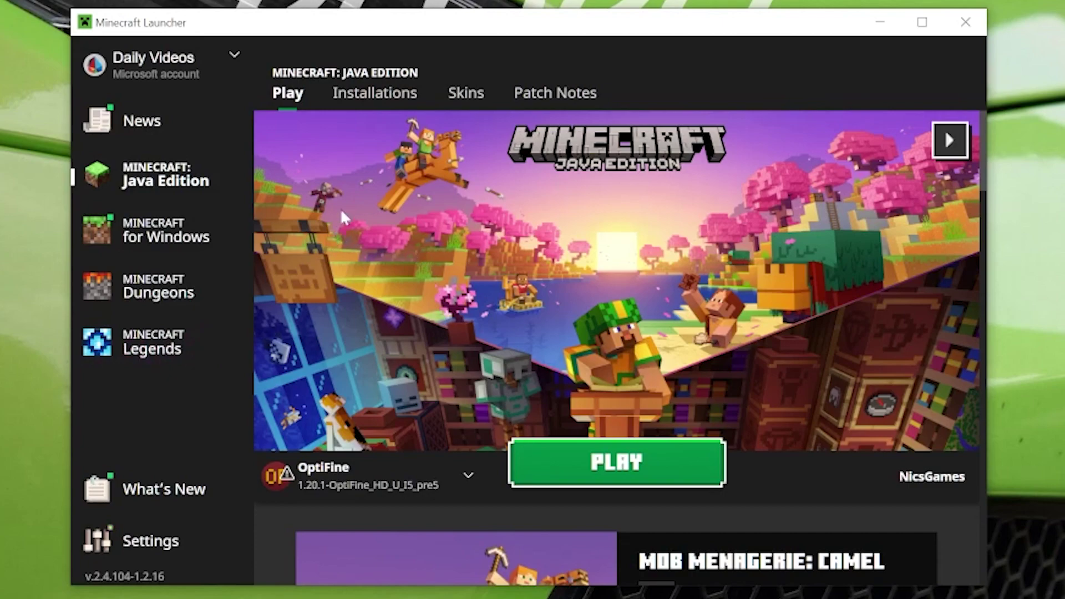
- Check the launcher's version choices for OptiFine and open the list of Java Edition installations
left_click(338, 469)
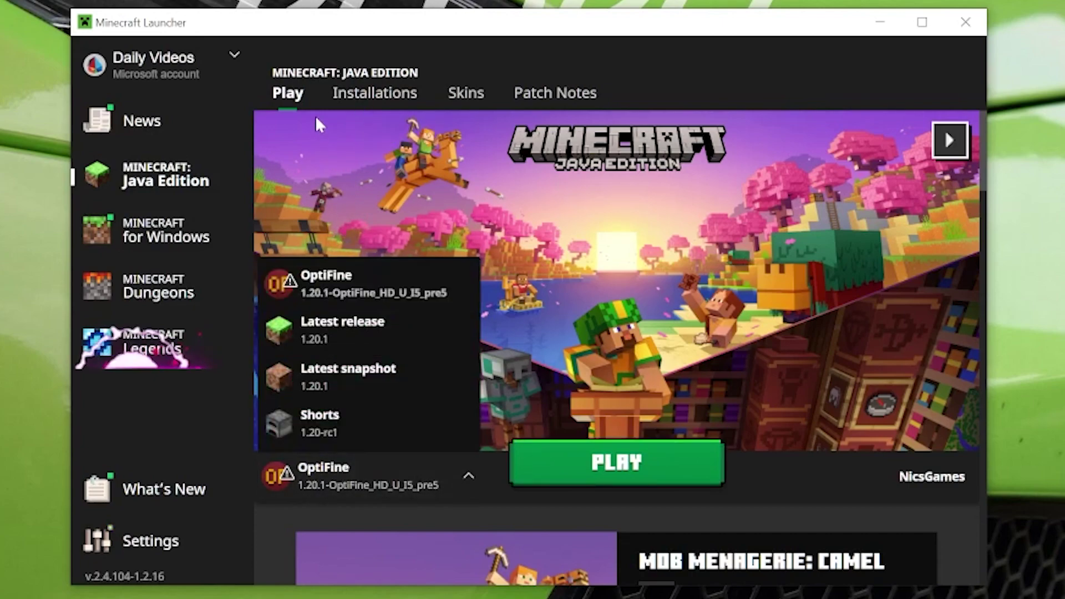
left_click(345, 96)
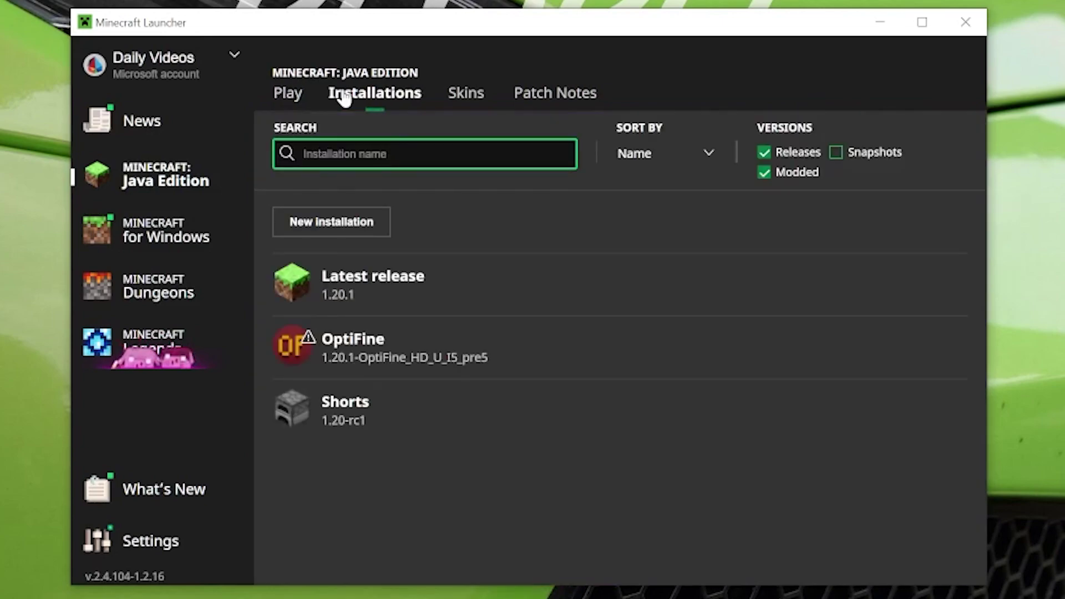
- Toggle the Modded version filter off and back on, and try launching the OptiFine installation from the list
left_click(795, 172)
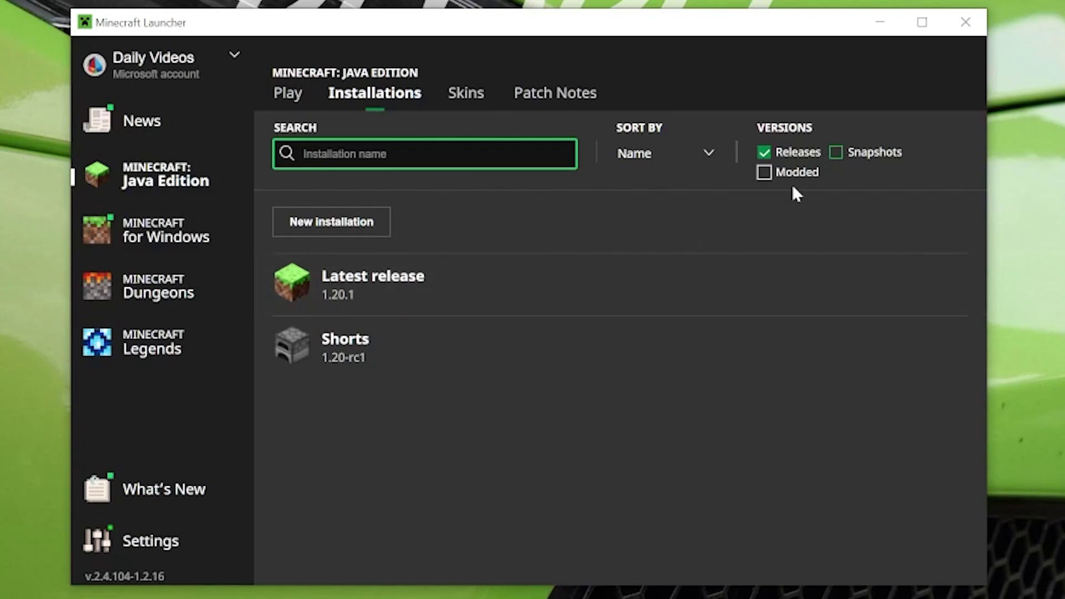
left_click(795, 173)
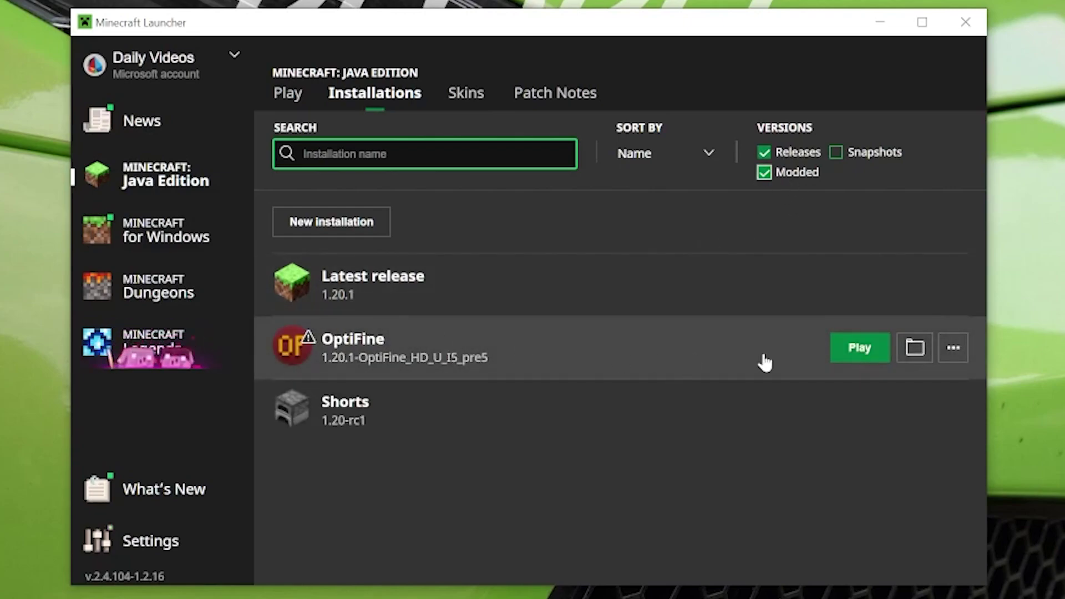
left_click(854, 347)
left_click(702, 413)
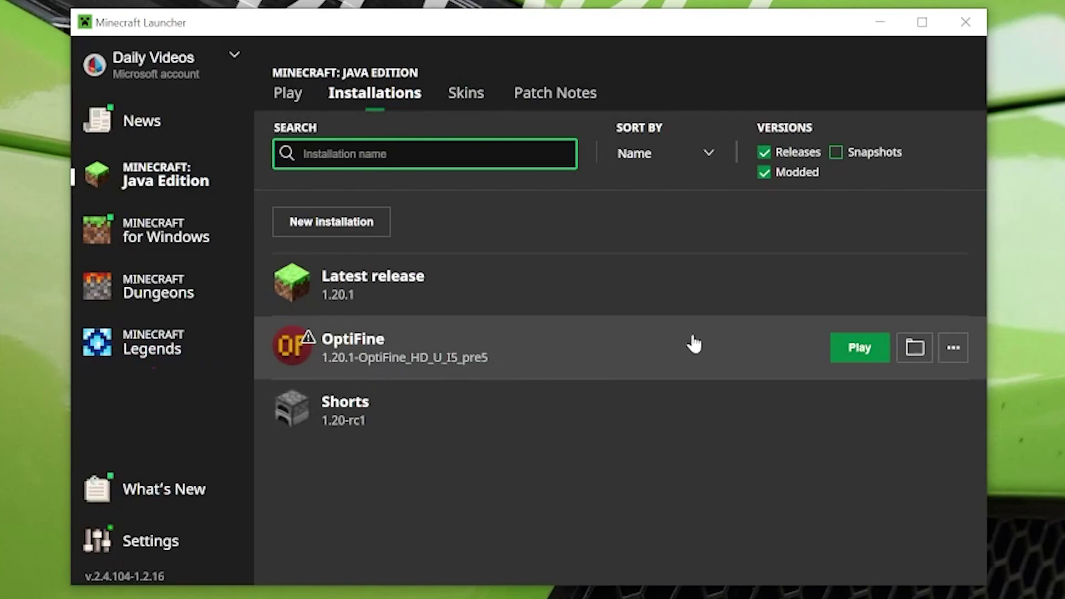
- Start a new installation named SimpleGameHosting.com using version release 1.20.1-OptiFine_HD_U_I5_pre5
left_click(358, 223)
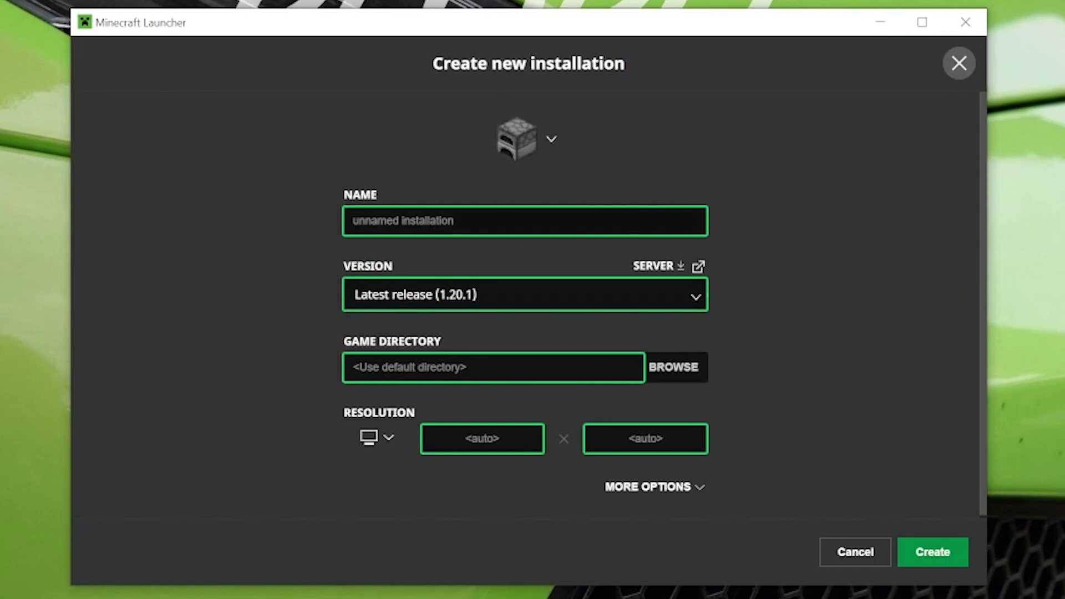
left_click(358, 222)
type("SimpleGameHosting.com")
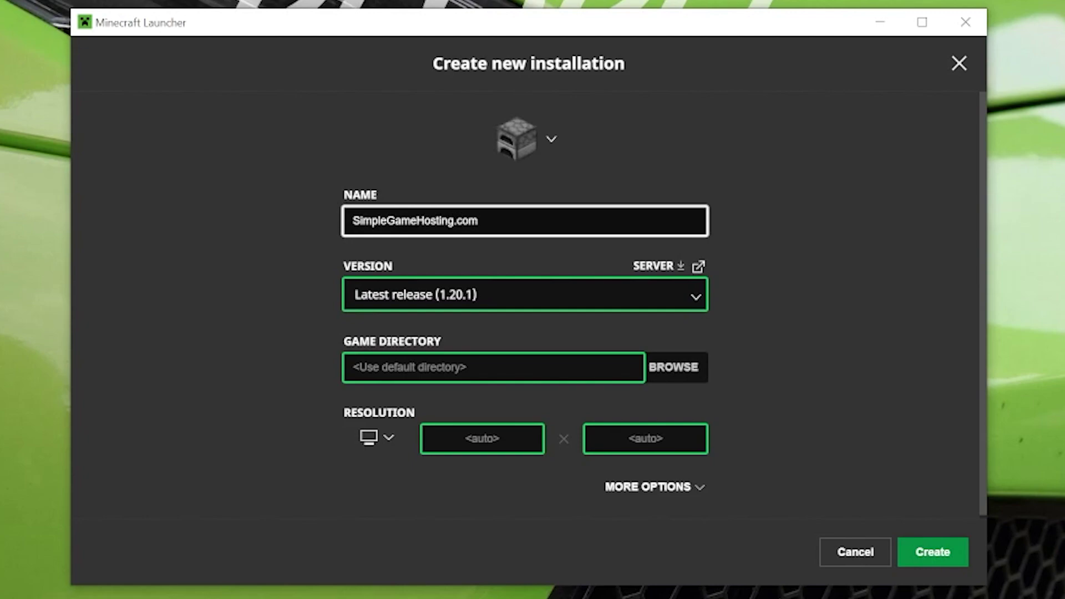
left_click(522, 294)
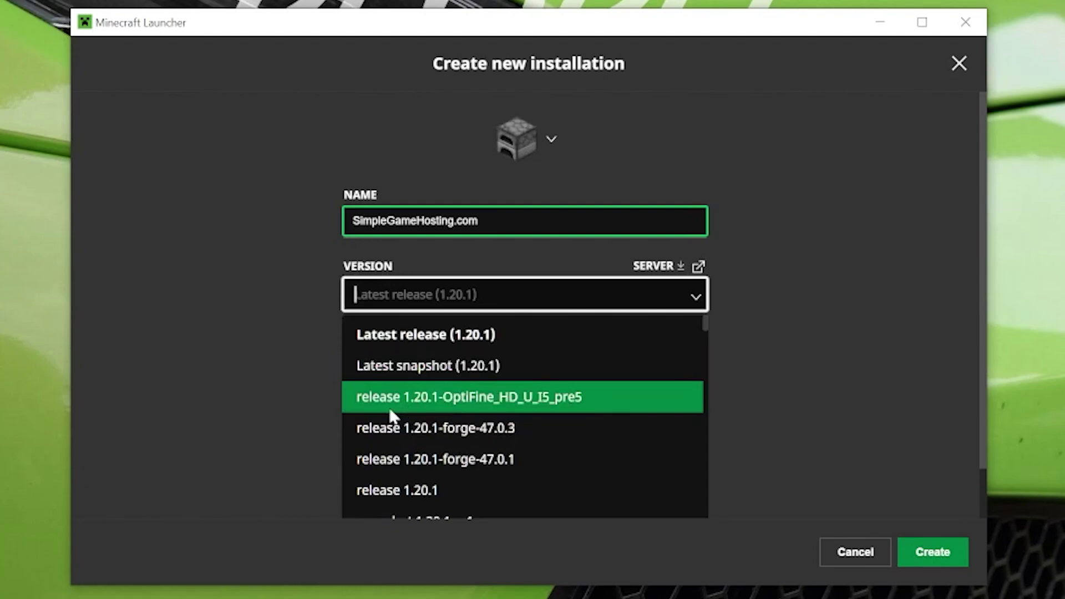
left_click(460, 398)
- Set the installation's resolution to 1920x1080 and create it
left_click(373, 472)
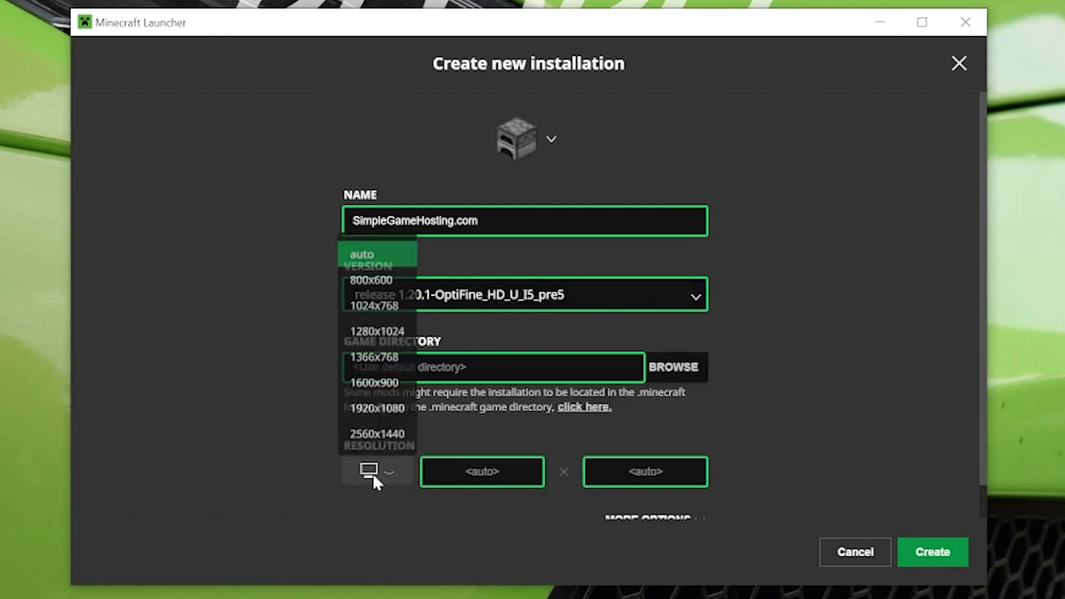
left_click(382, 410)
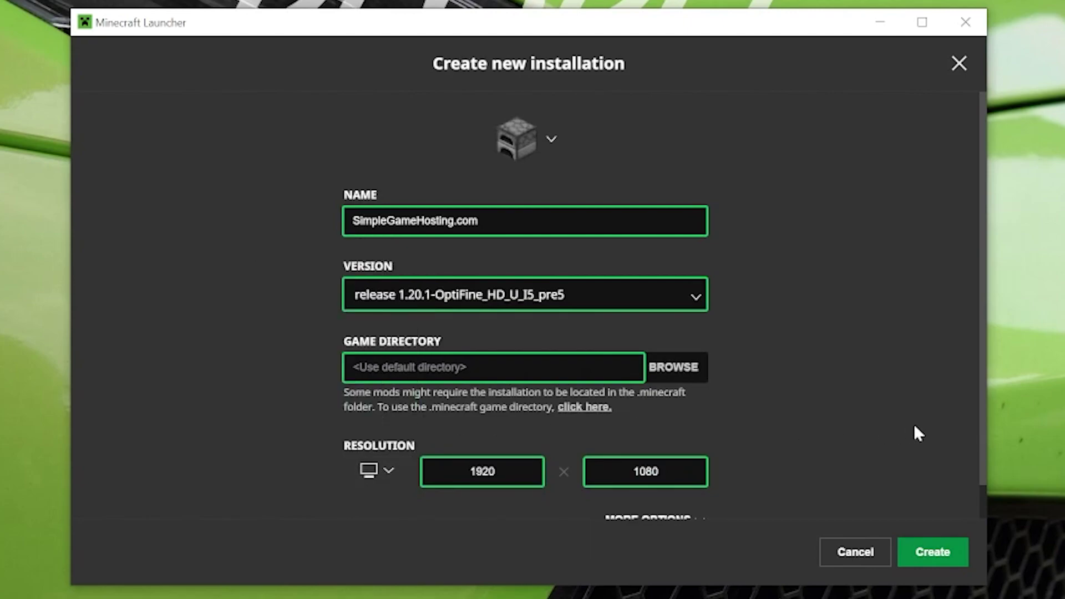
left_click(939, 560)
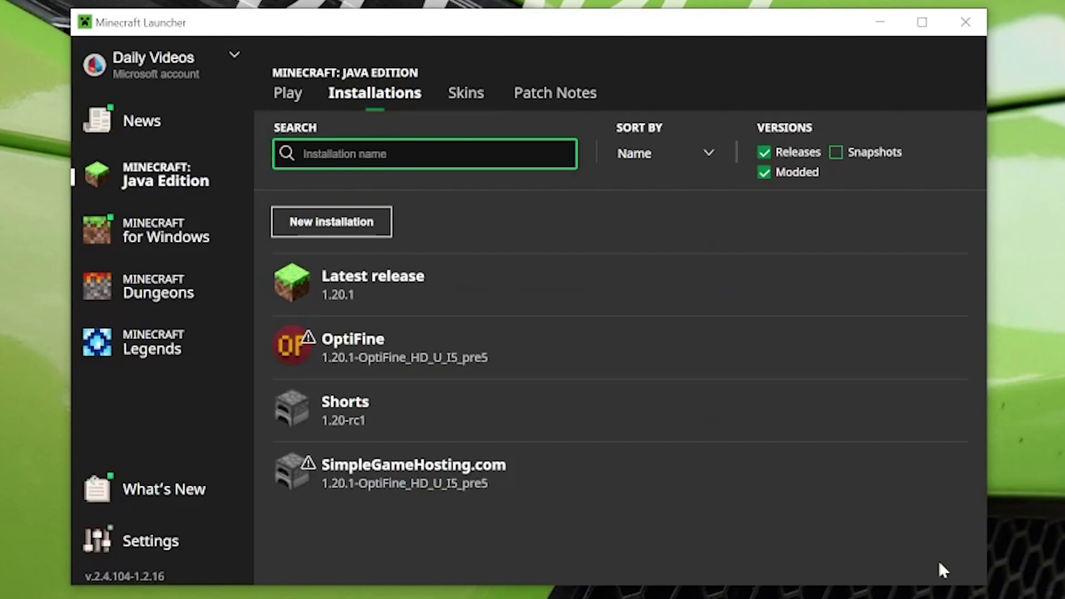
- Launch the SimpleGameHosting.com installation and accept playing a modified version of the game
mouse_move(369, 489)
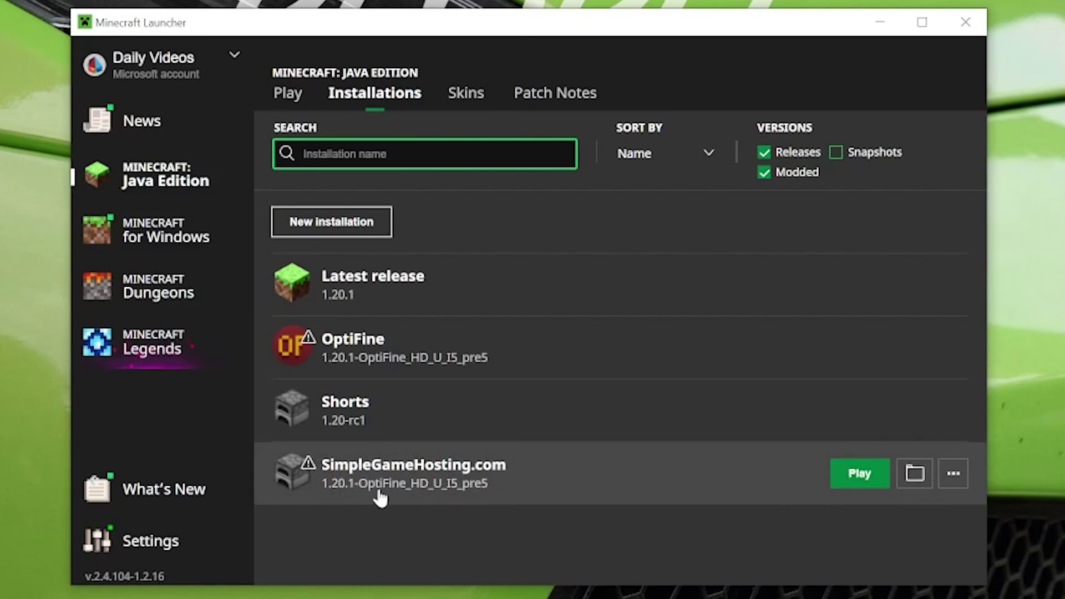
left_click(865, 481)
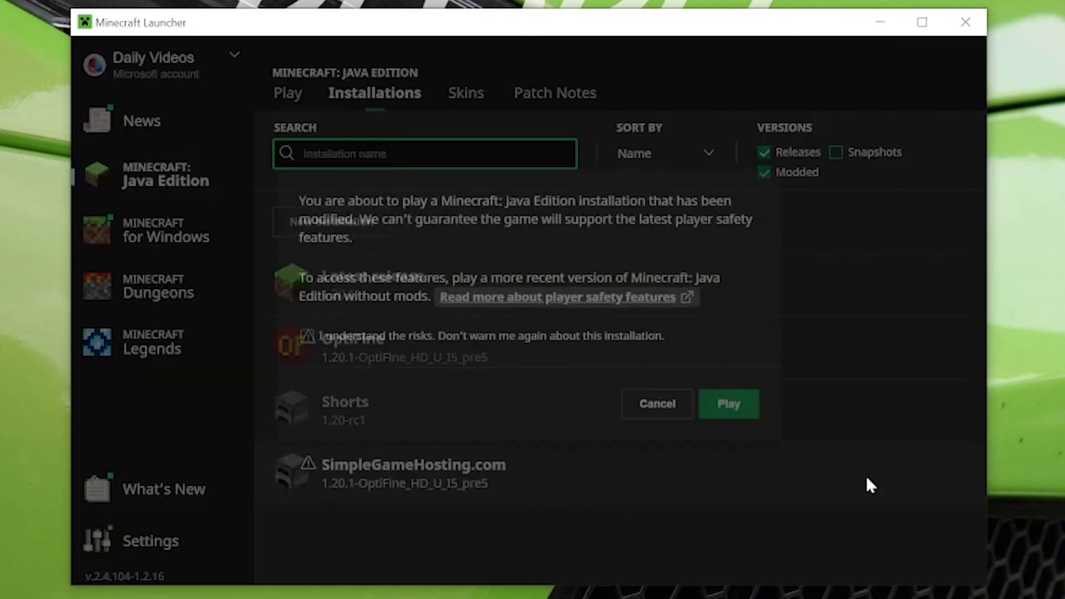
left_click(740, 424)
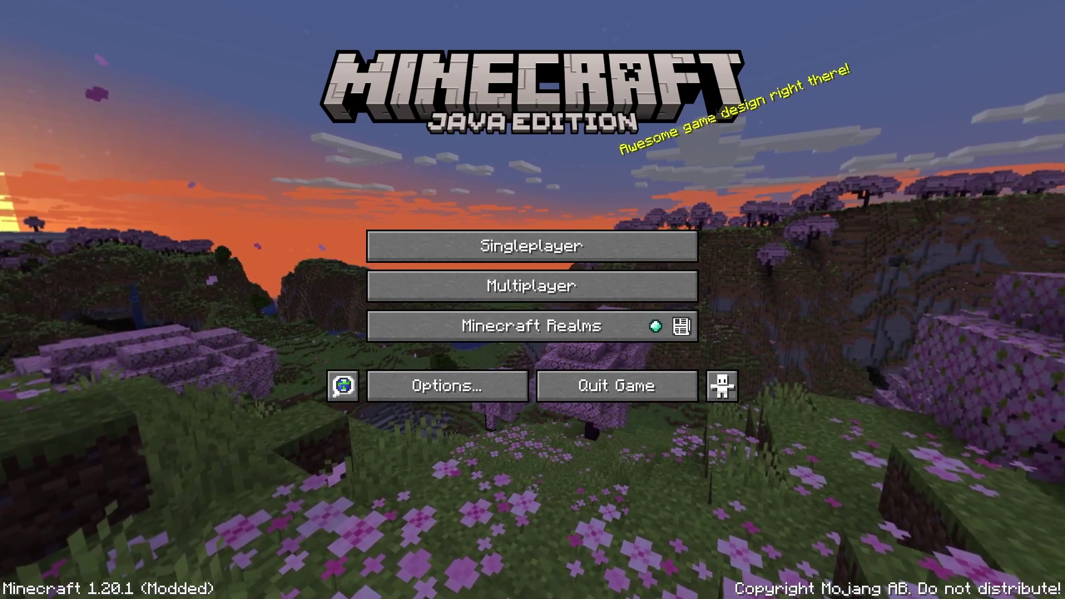
- Open the game's Video Settings from the title screen options
key("Tab")
key("Tab")
key("Tab")
key("Tab")
key("Tab")
key("Return")
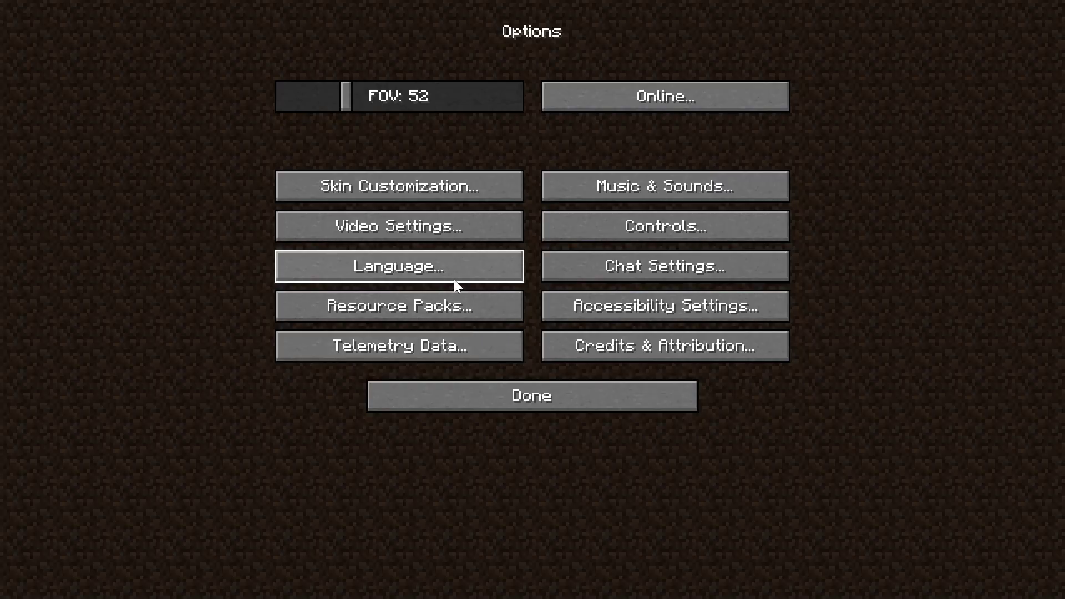
left_click(454, 239)
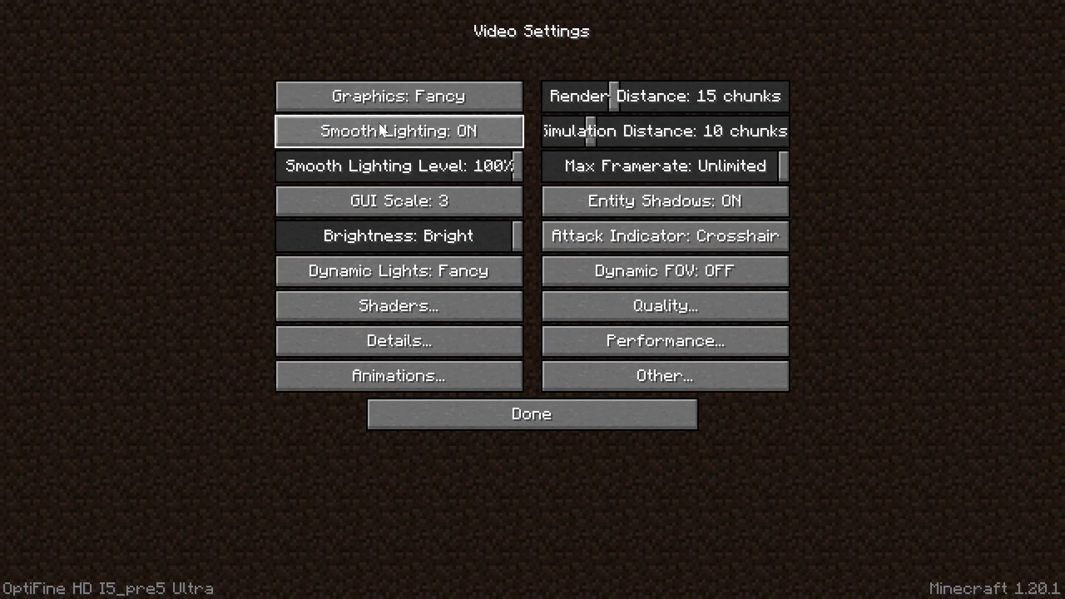
- Cycle the Graphics setting through its quality modes, including Fast, and leave it on Fabulous!
left_click(423, 104)
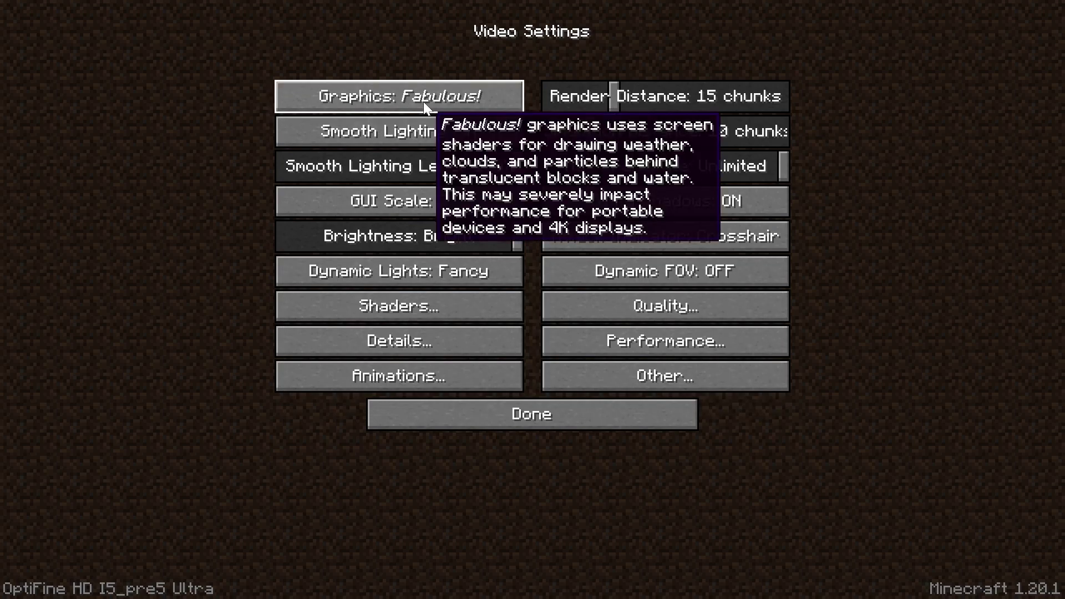
left_click(424, 102)
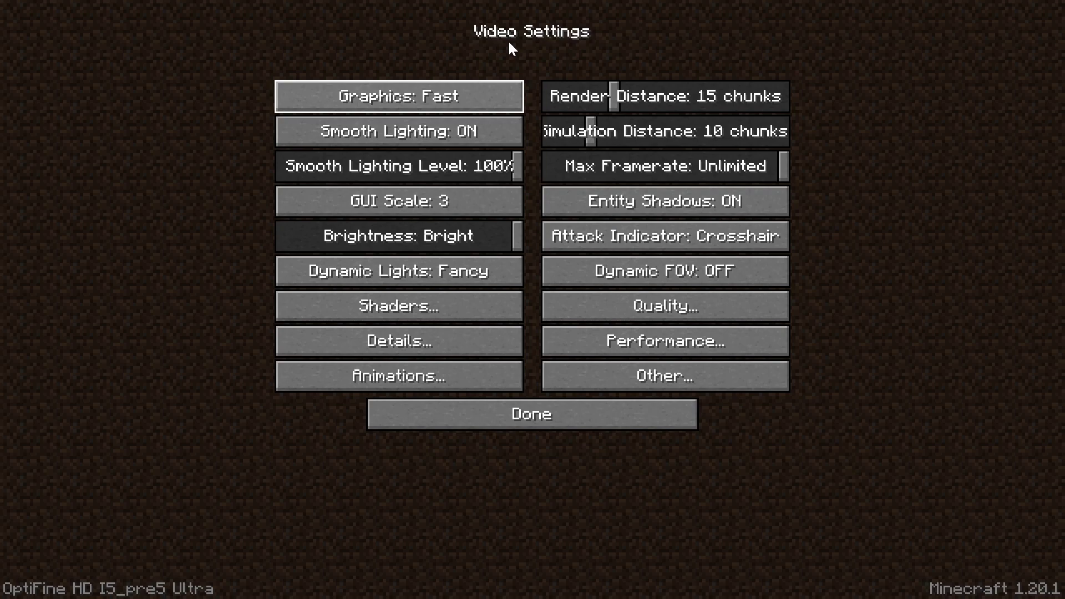
double_click(442, 84)
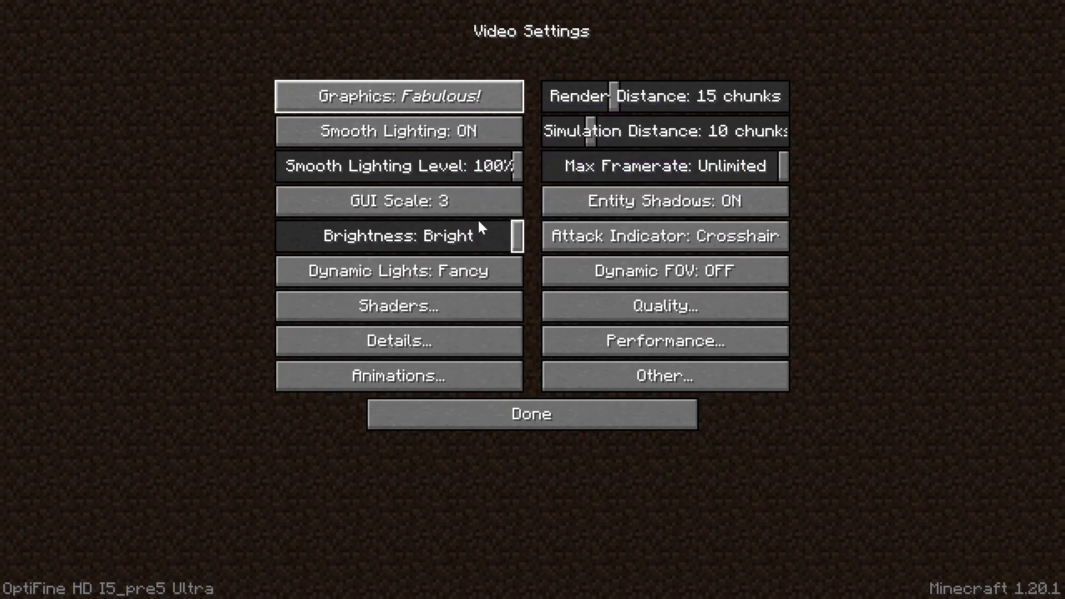
- Try to open the shader settings twice while Graphics is set to Fabulous!
left_click(397, 306)
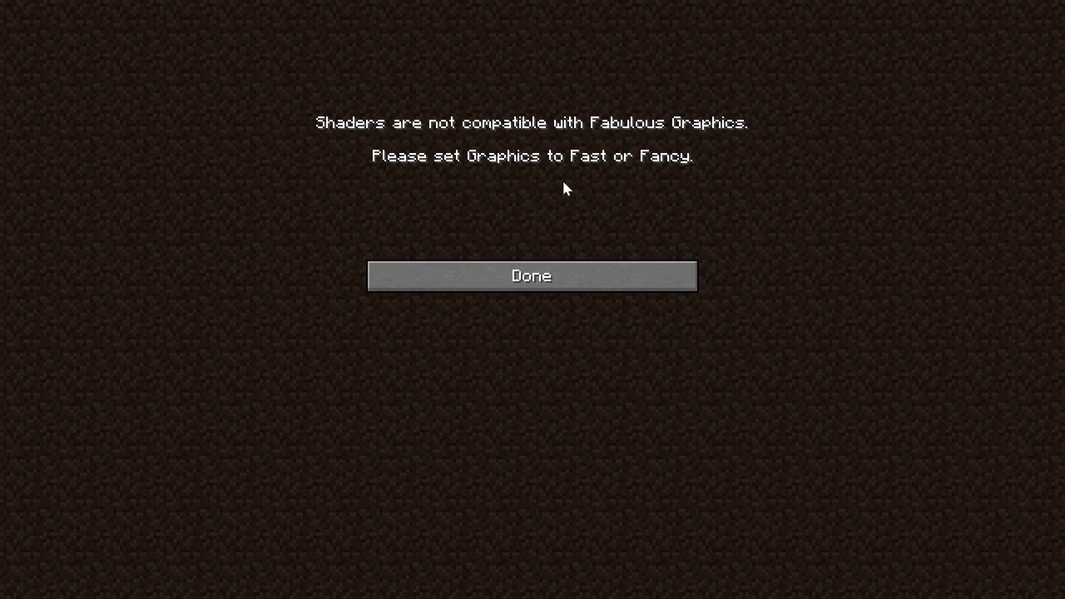
left_click(514, 287)
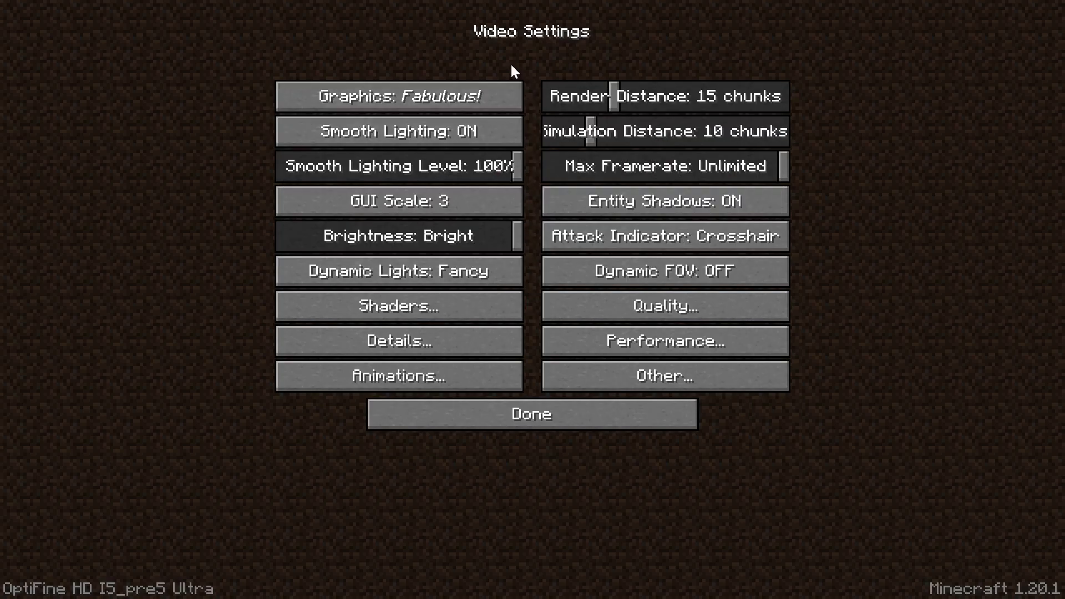
left_click(418, 306)
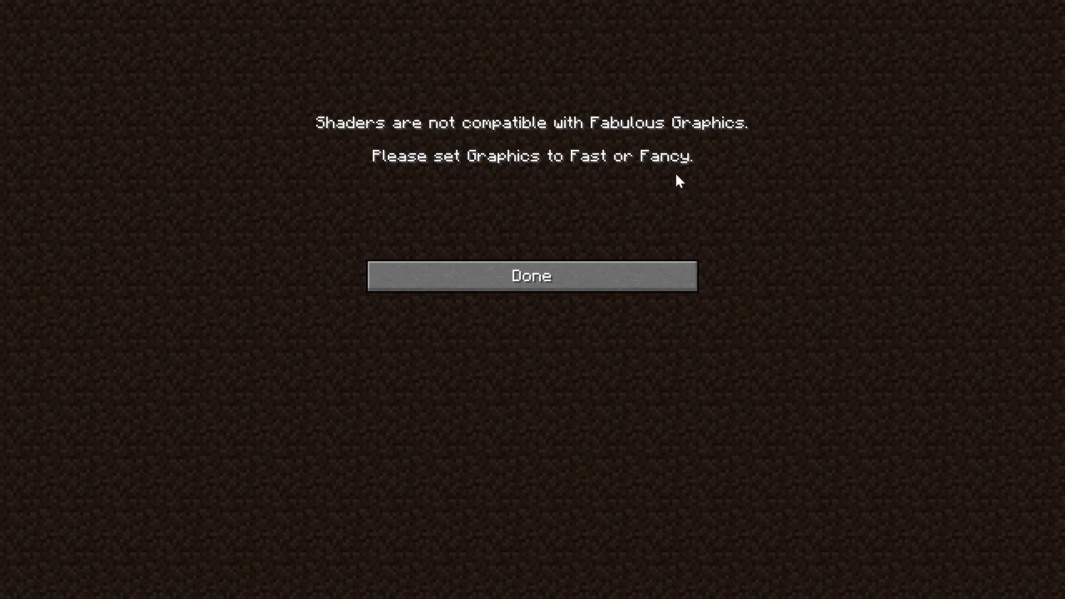
left_click(601, 272)
- Set Graphics to Fancy and view the available shader packs in the shader settings
left_click(364, 99)
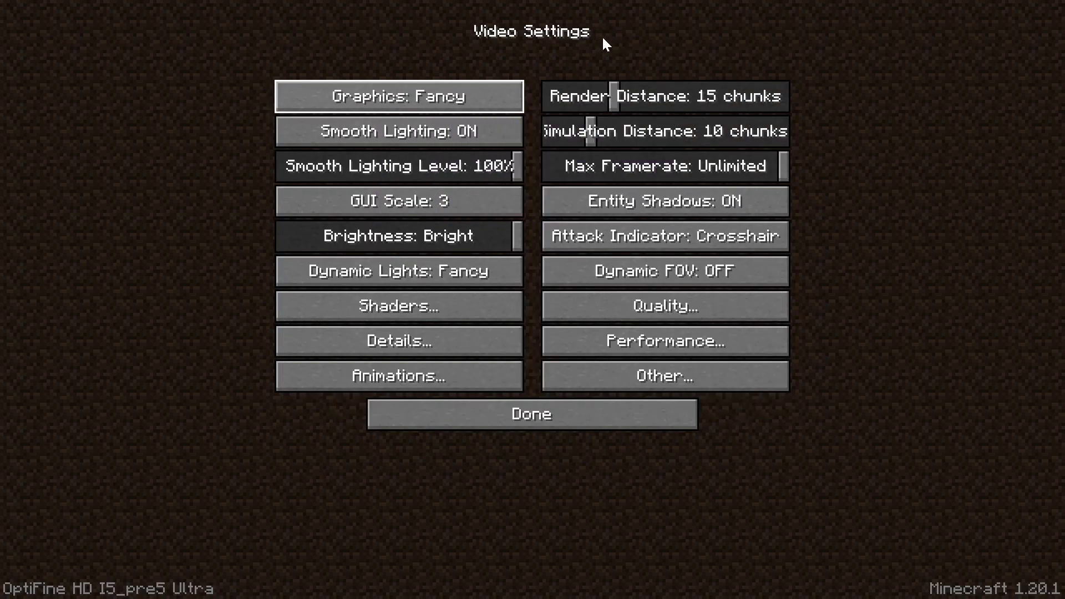
left_click(451, 307)
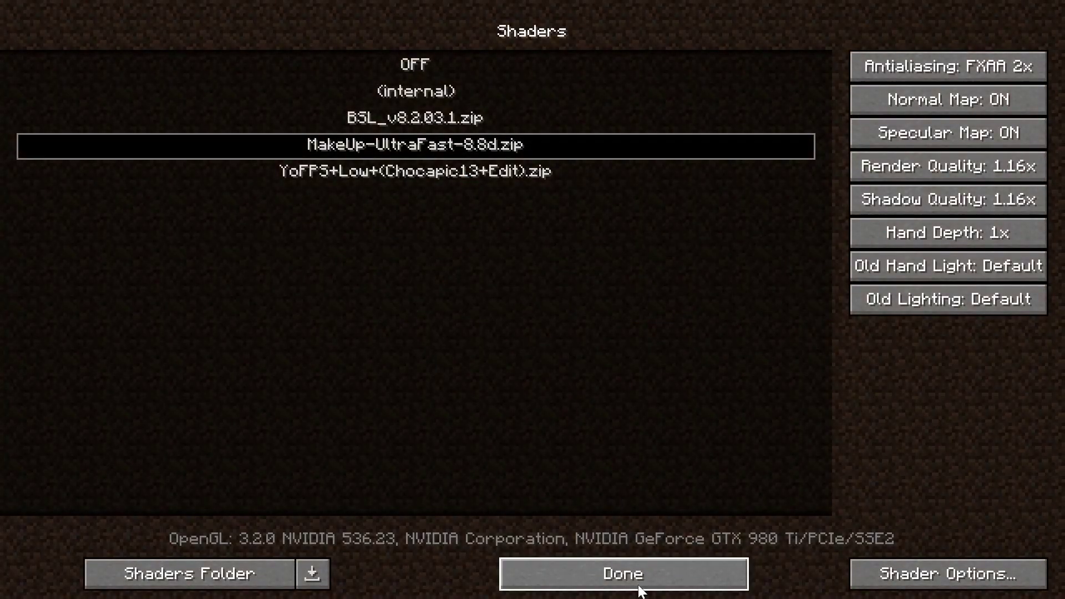
left_click(639, 586)
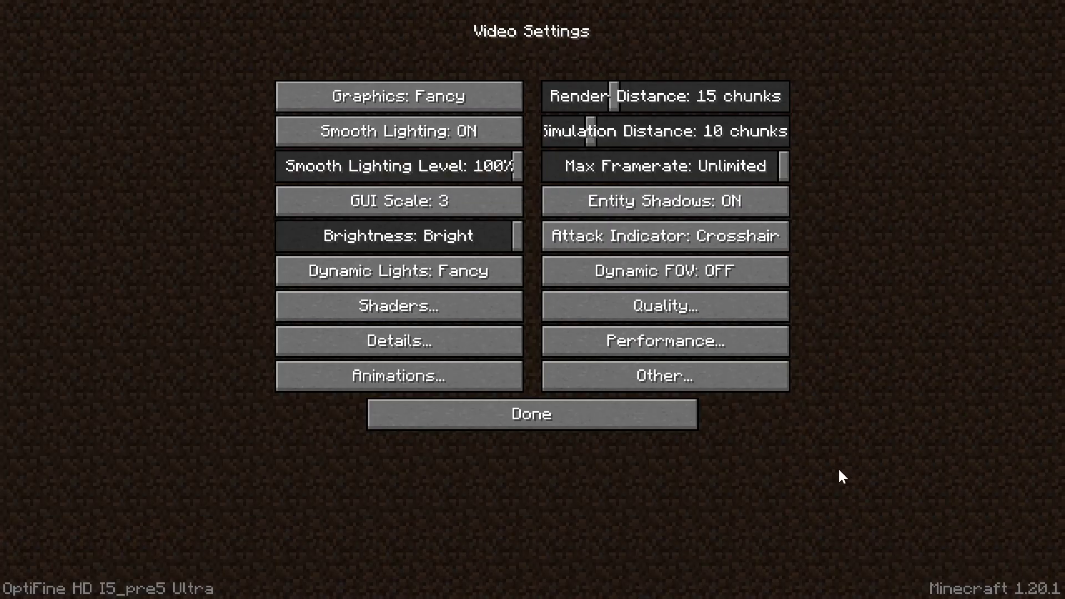
- Leave the settings for the title screen and load a singleplayer world
left_click(547, 412)
left_click(546, 408)
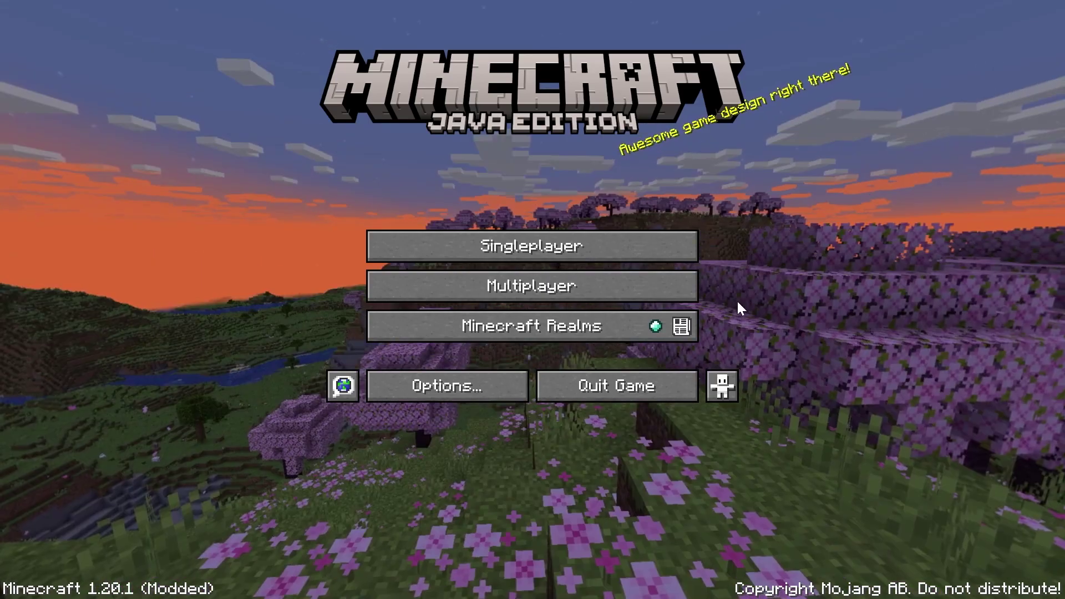
left_click(681, 248)
left_click(570, 131)
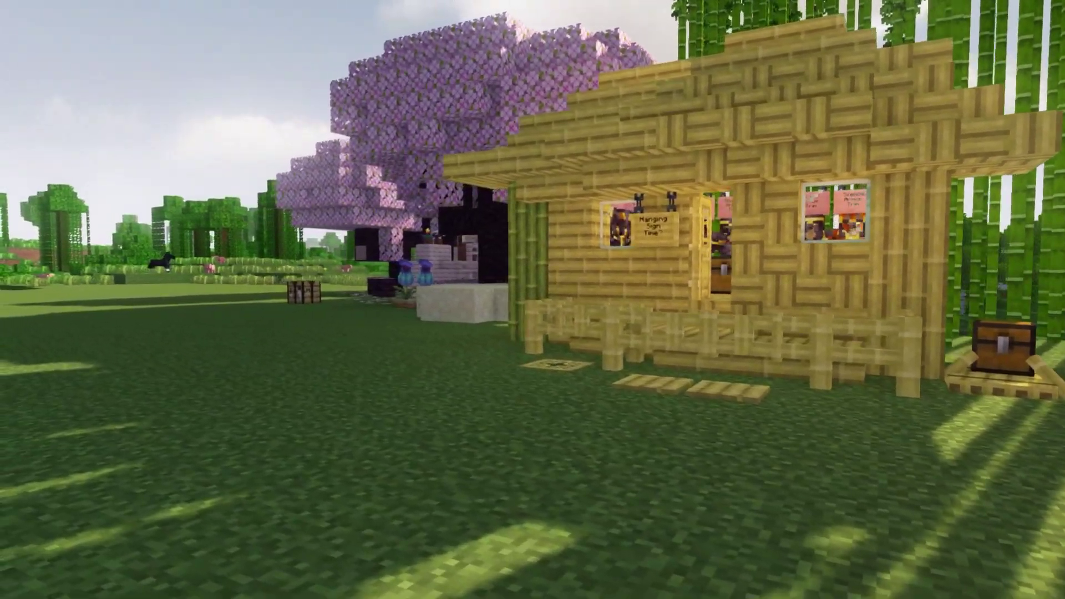
- Pause the game and open the shader pack list within the video settings
key("Escape")
left_click(516, 301)
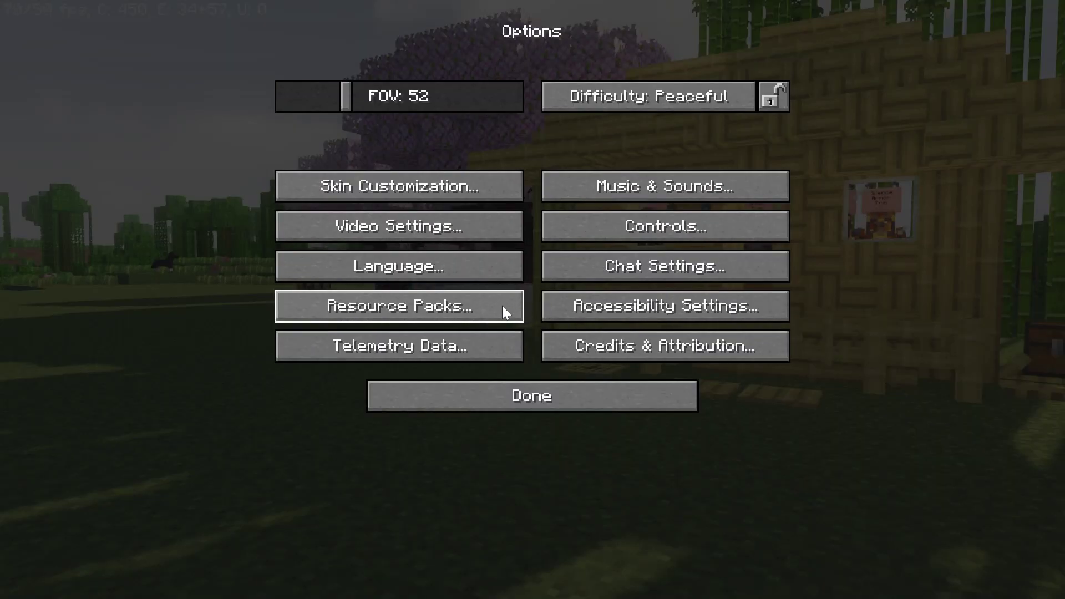
left_click(437, 236)
left_click(400, 311)
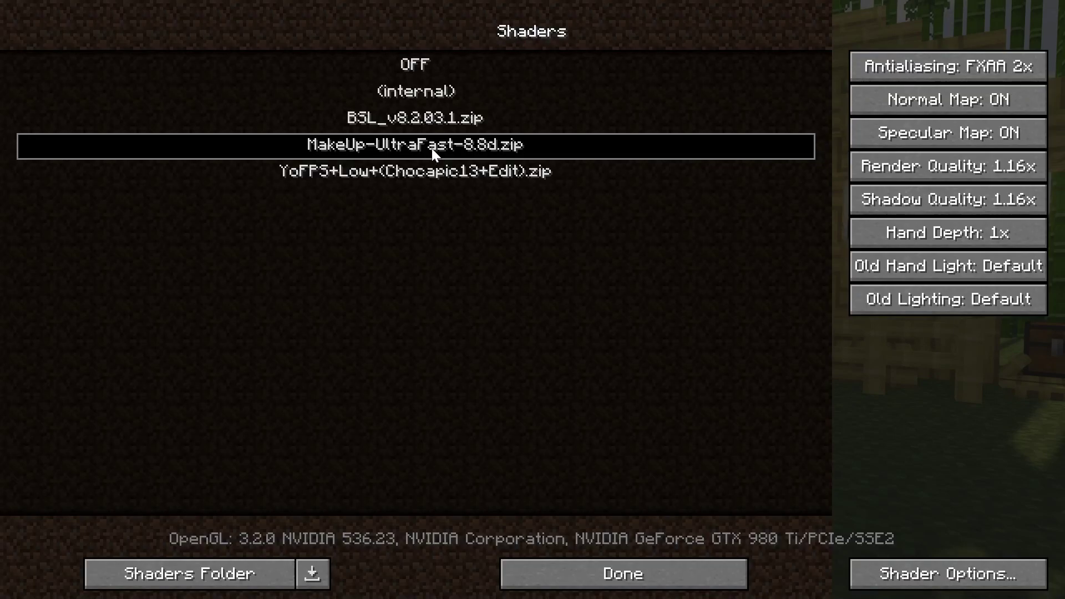